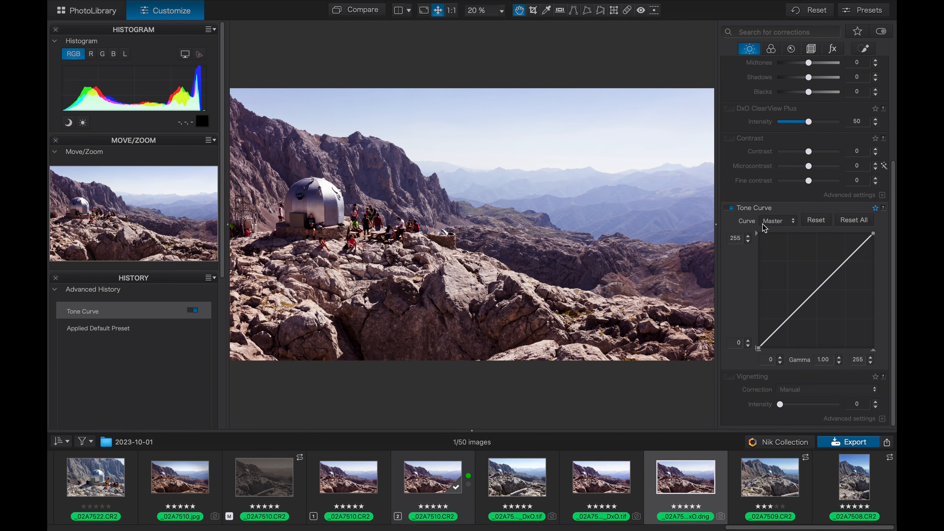
# - Place a shadow point and a highlight point on the Master tone curve, and reset all curves
pyautogui.click(795, 222)
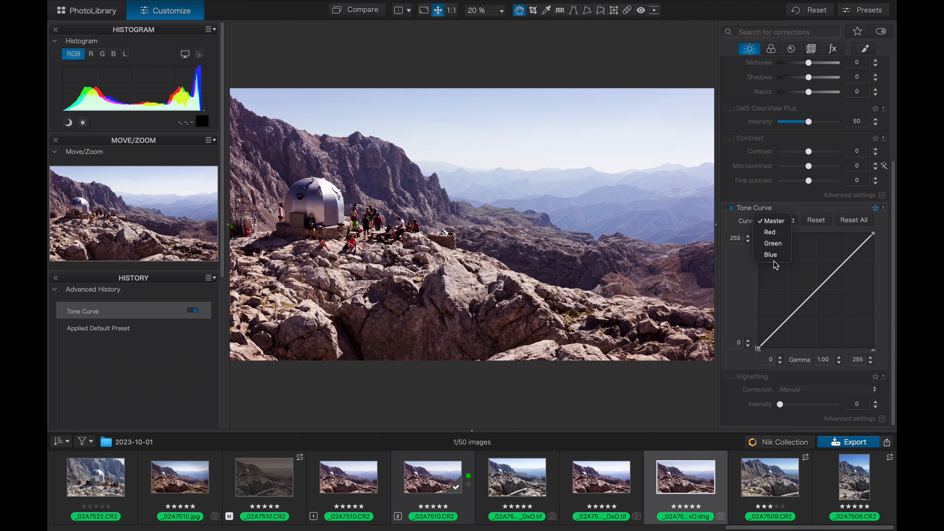
pyautogui.click(824, 254)
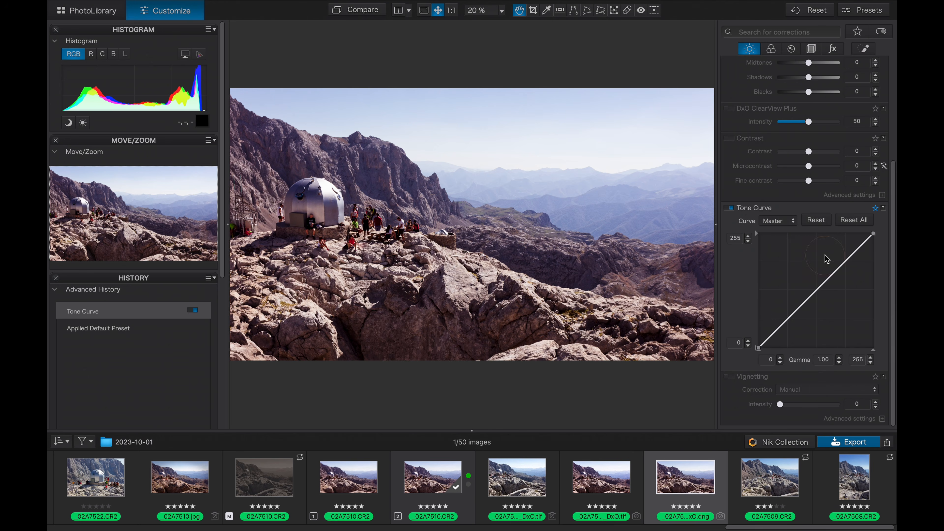
pyautogui.click(792, 314)
pyautogui.moveTo(792, 313)
pyautogui.mouseDown()
pyautogui.moveTo(789, 300)
pyautogui.moveTo(788, 317)
pyautogui.mouseUp()
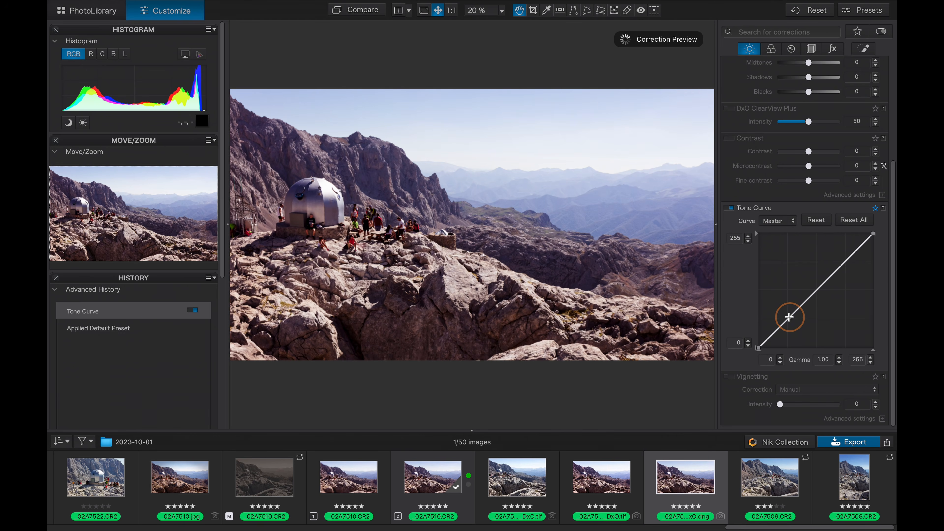
pyautogui.moveTo(847, 259)
pyautogui.mouseDown()
pyautogui.moveTo(851, 247)
pyautogui.moveTo(851, 256)
pyautogui.mouseUp()
pyautogui.moveTo(788, 317)
pyautogui.mouseDown()
pyautogui.moveTo(785, 331)
pyautogui.moveTo(788, 318)
pyautogui.mouseUp()
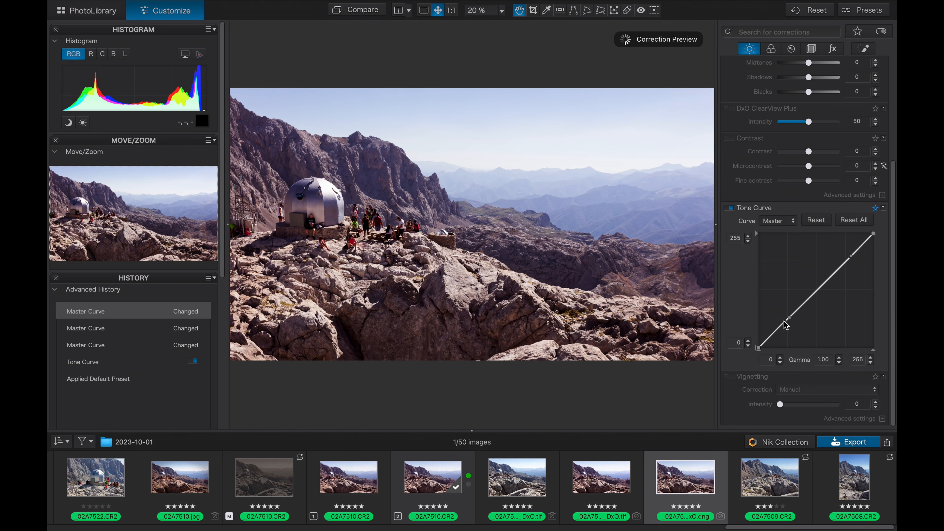
pyautogui.click(853, 221)
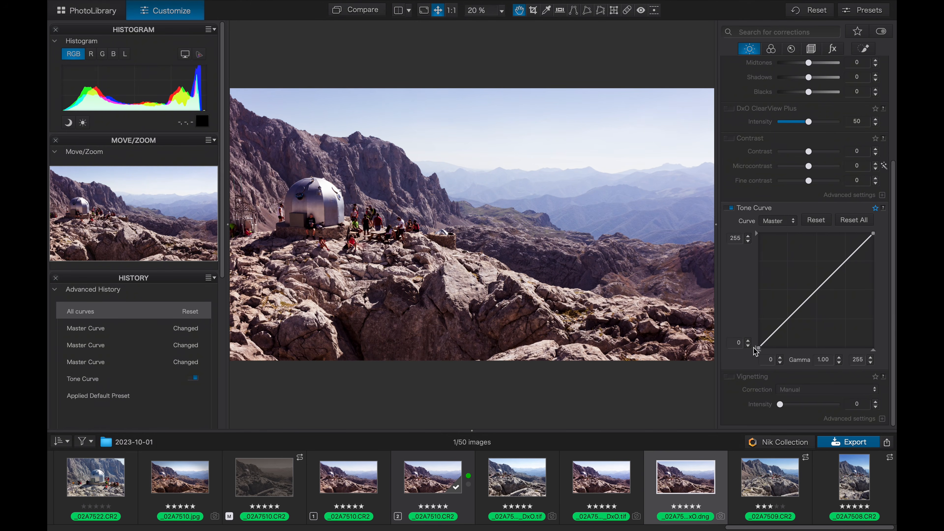
# - Raise the Master curve's Gamma to 1.50 in 0.10 increments and step it back down
pyautogui.click(839, 359)
pyautogui.click(840, 359)
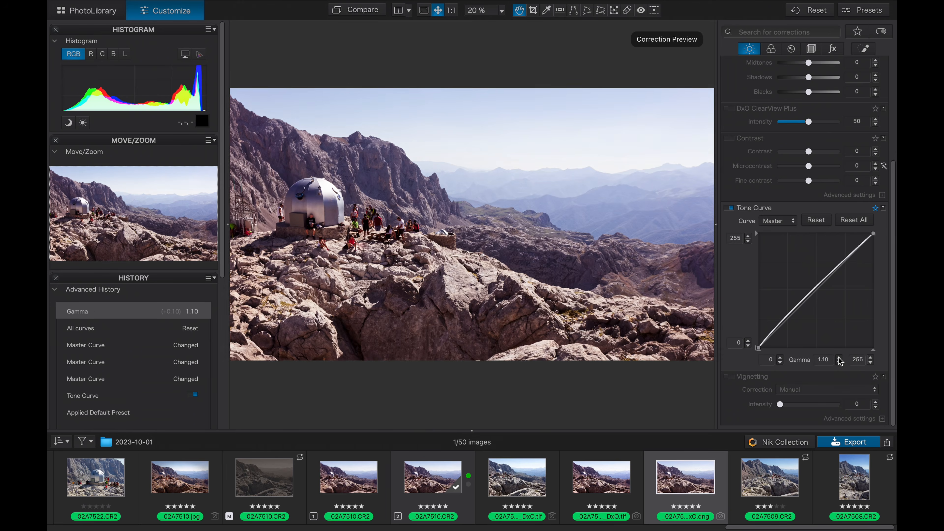
pyautogui.click(839, 358)
pyautogui.click(839, 359)
pyautogui.click(839, 357)
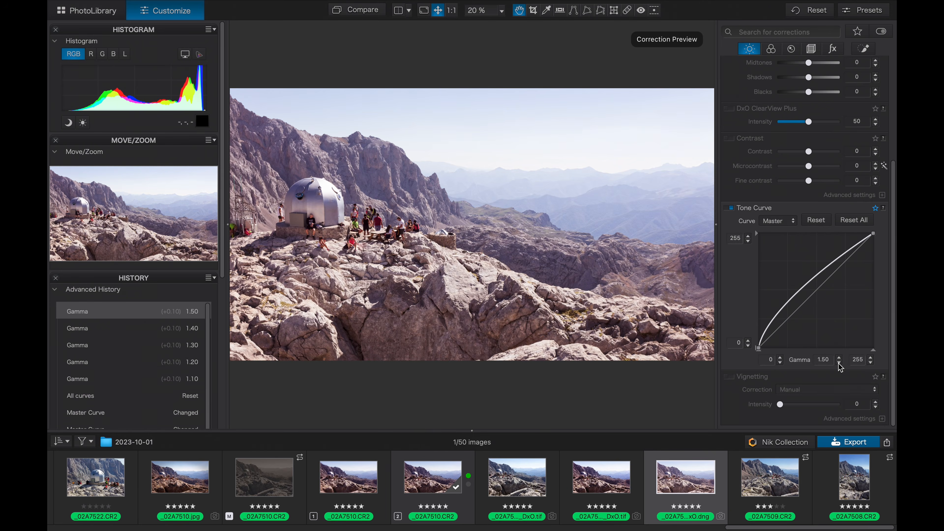
pyautogui.click(840, 362)
pyautogui.click(840, 362)
pyautogui.click(839, 362)
pyautogui.click(839, 362)
pyautogui.click(839, 362)
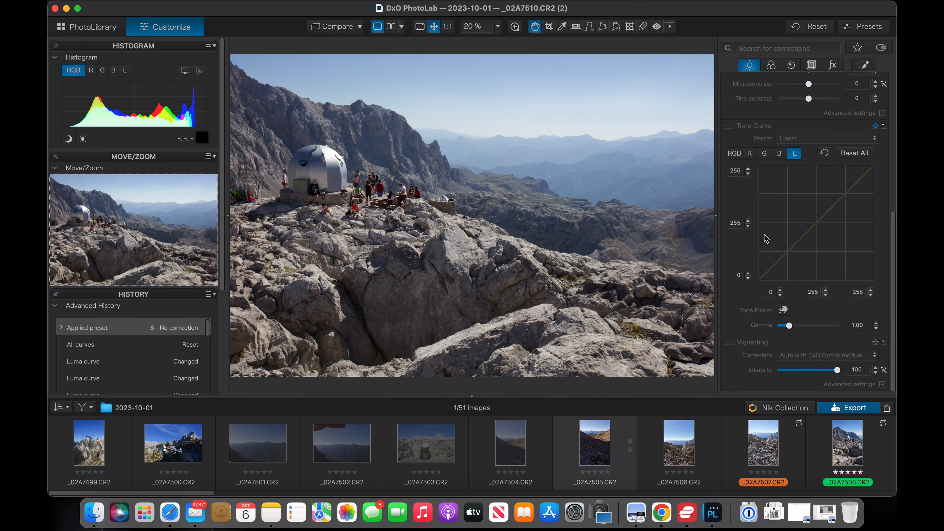
# - Enable the Tone Curve correction for the photo and apply the Light Contrast (Luma) preset
pyautogui.click(730, 126)
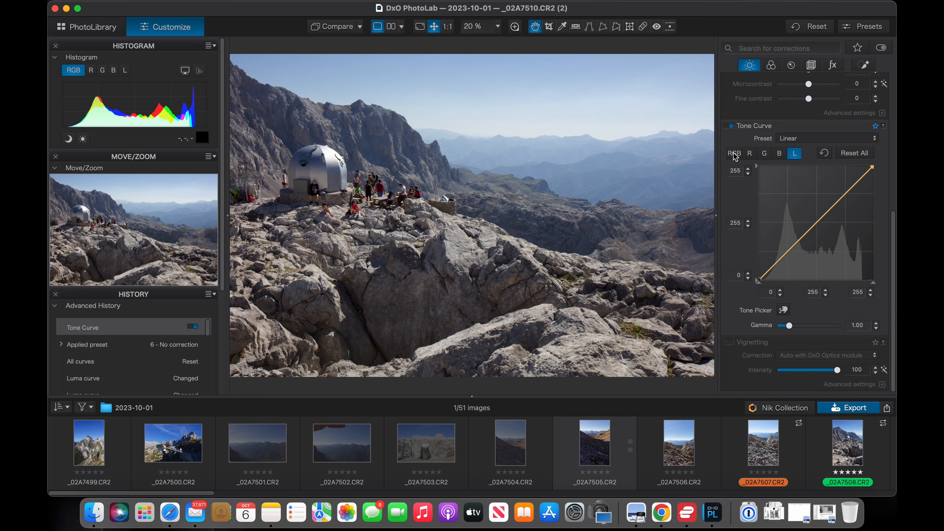
pyautogui.click(875, 141)
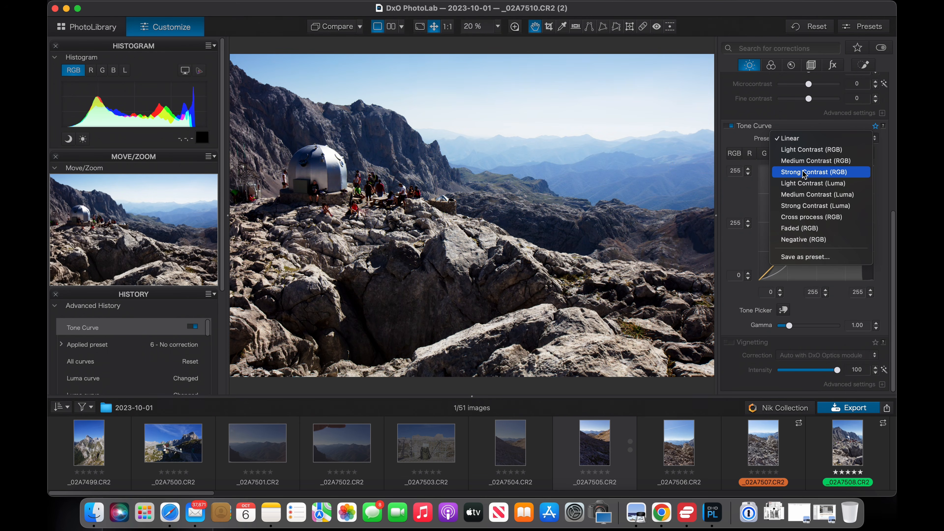
pyautogui.click(799, 183)
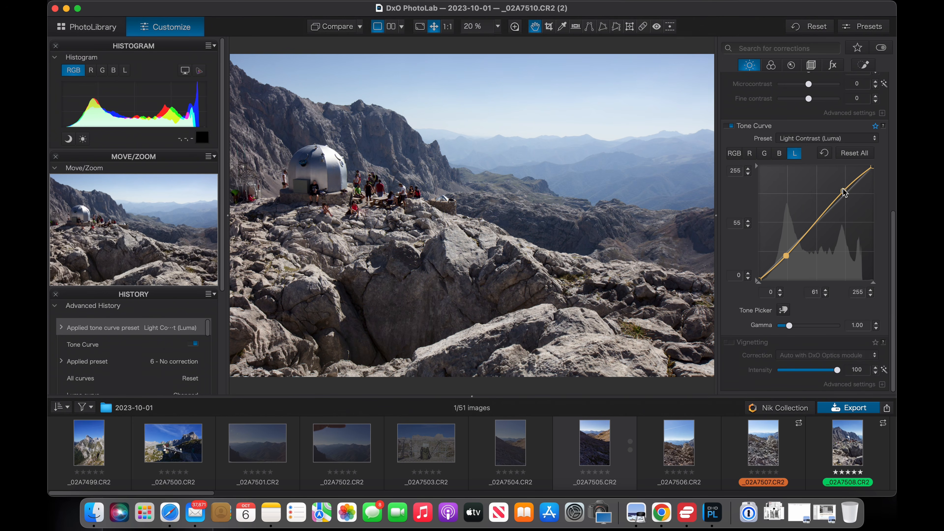
# - Change the tone curve preset to Strong Contrast (Luma) and add the Faded (RGB) preset
pyautogui.click(873, 138)
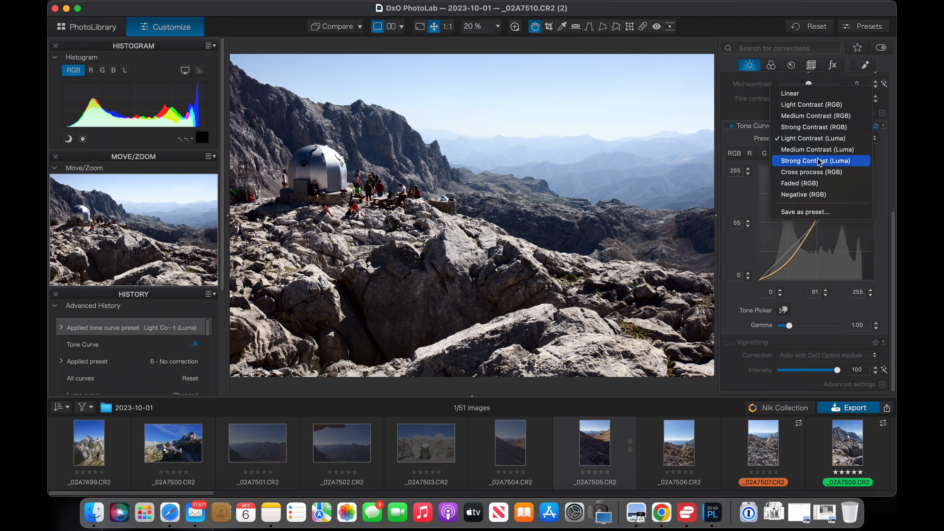
pyautogui.click(820, 161)
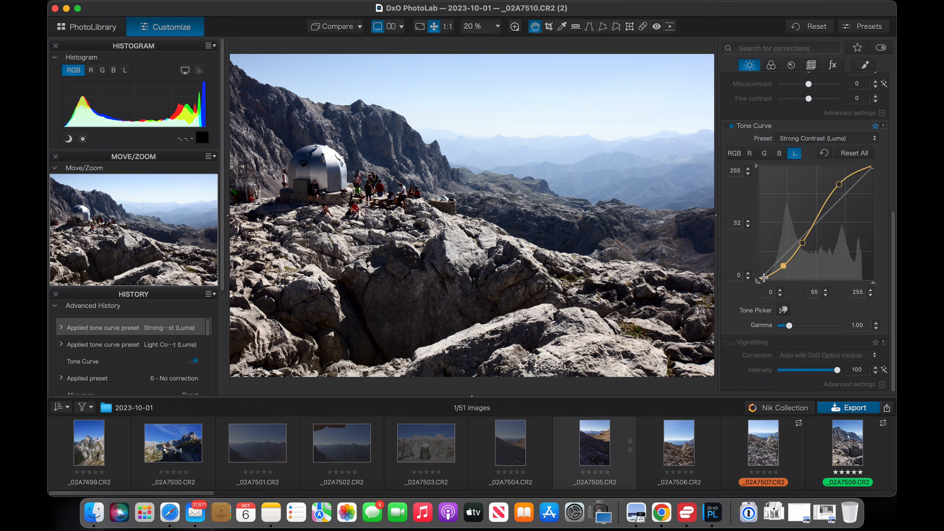
pyautogui.click(872, 138)
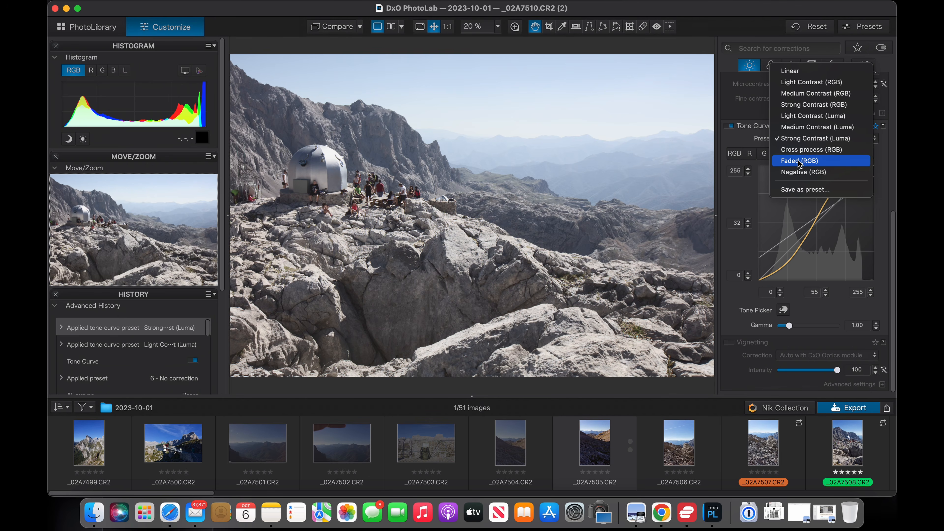
pyautogui.click(799, 162)
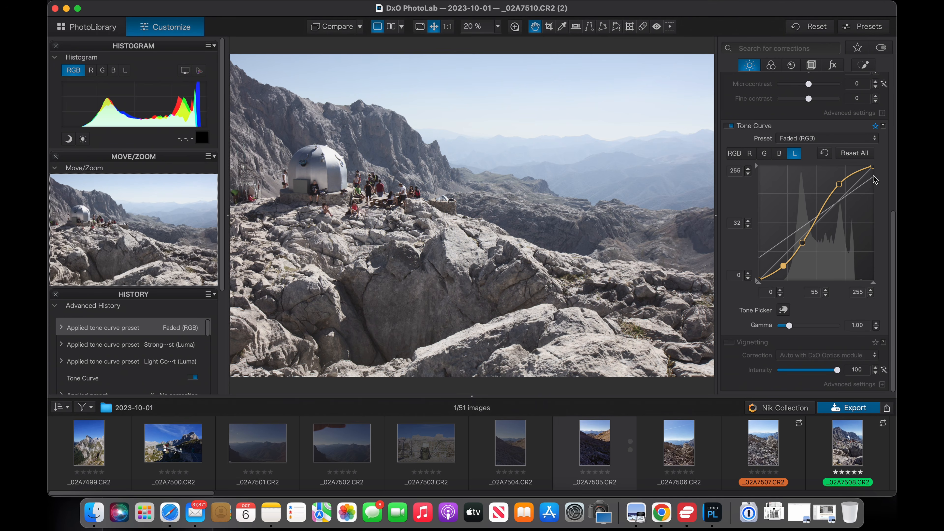
# - Move the RGB curve's endpoints to white output 255 and black output 0, and reset all curves
pyautogui.click(734, 153)
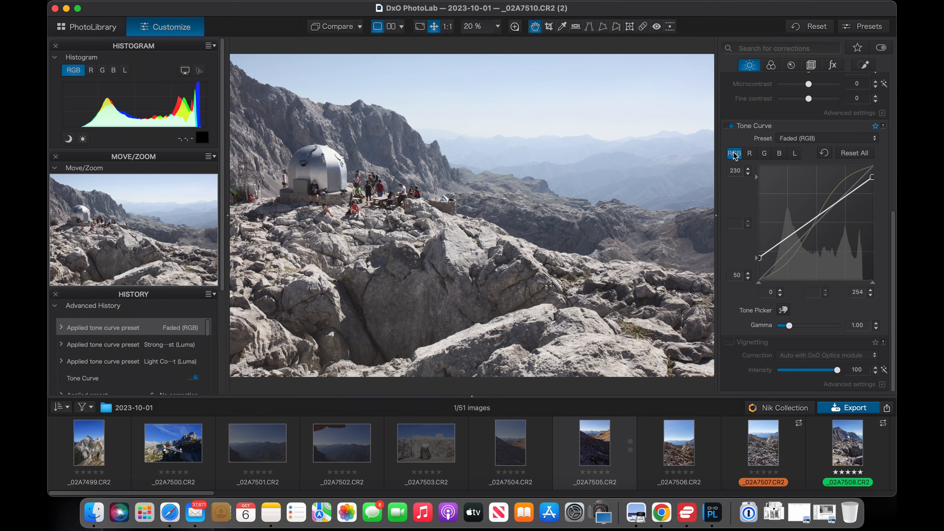
pyautogui.click(871, 178)
pyautogui.moveTo(871, 178); pyautogui.dragTo(872, 168)
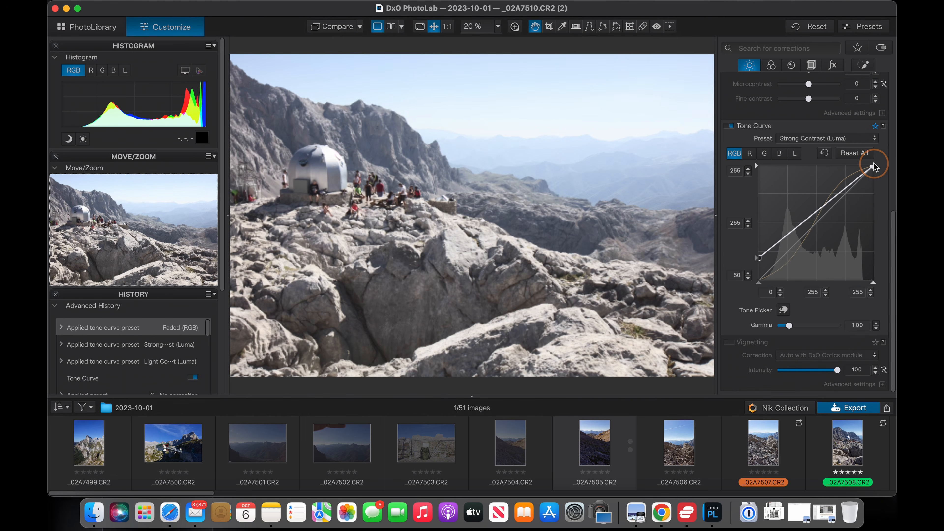
pyautogui.moveTo(756, 257); pyautogui.dragTo(754, 285)
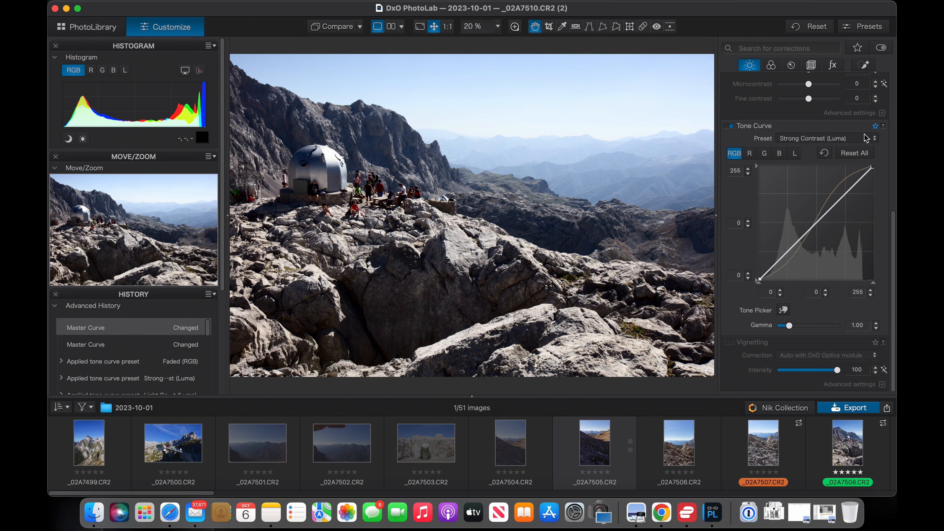
pyautogui.click(855, 153)
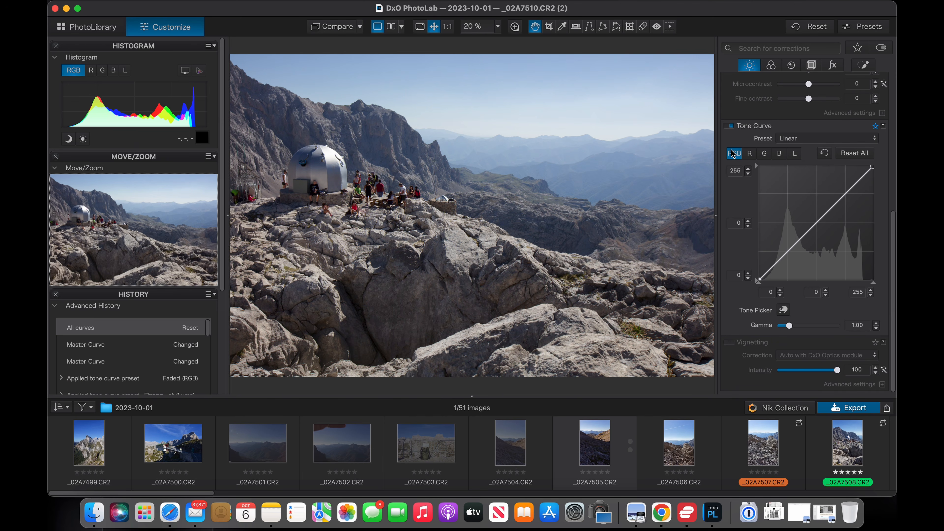
# - Lower a shadow point on the Red curve to input 59, output 42, and reset all curves
pyautogui.click(750, 153)
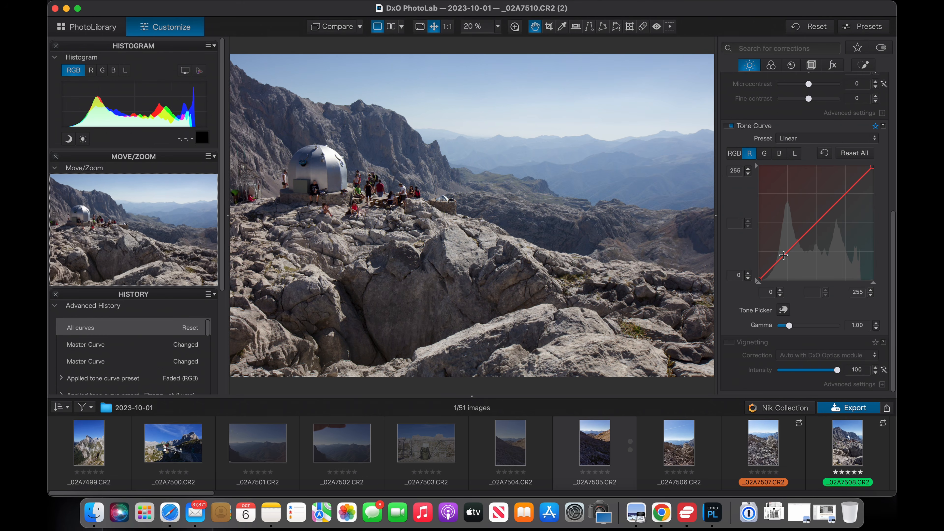
pyautogui.moveTo(783, 255); pyautogui.dragTo(784, 261)
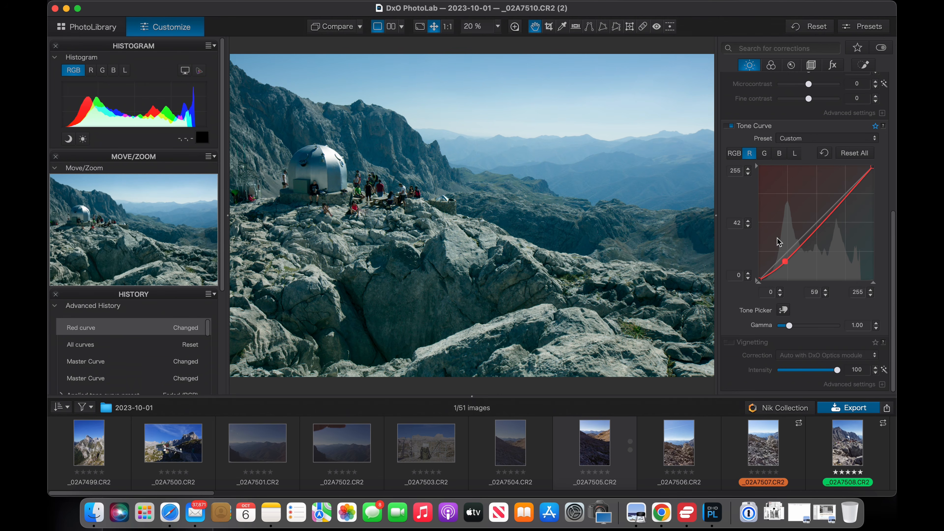
pyautogui.click(854, 153)
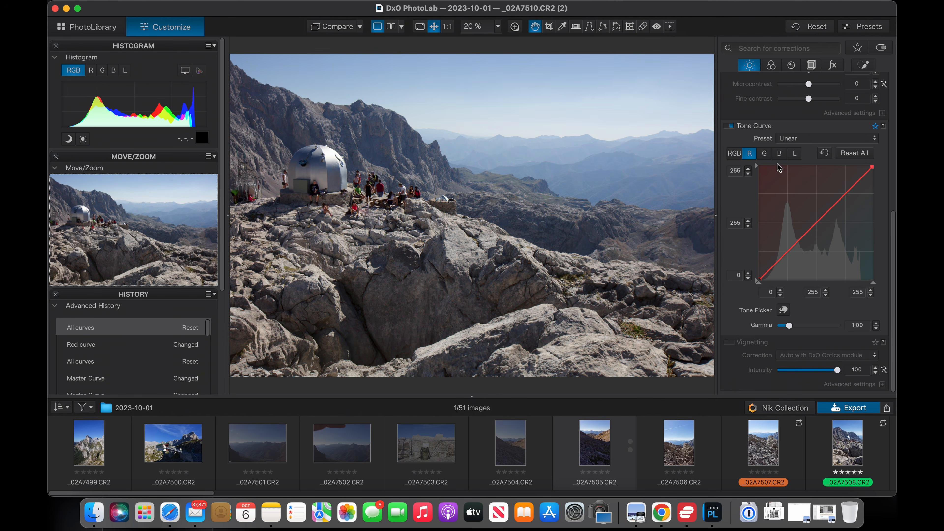
# - Adjust a shadow point on the Green curve and reset all curves
pyautogui.click(765, 154)
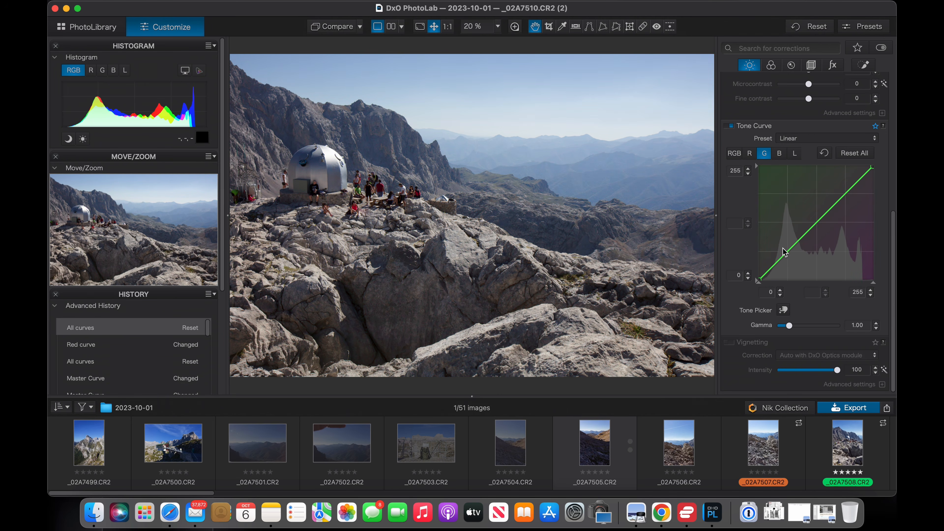
pyautogui.moveTo(780, 258)
pyautogui.mouseDown()
pyautogui.moveTo(779, 249)
pyautogui.moveTo(784, 264)
pyautogui.moveTo(781, 257)
pyautogui.mouseUp()
pyautogui.click(855, 153)
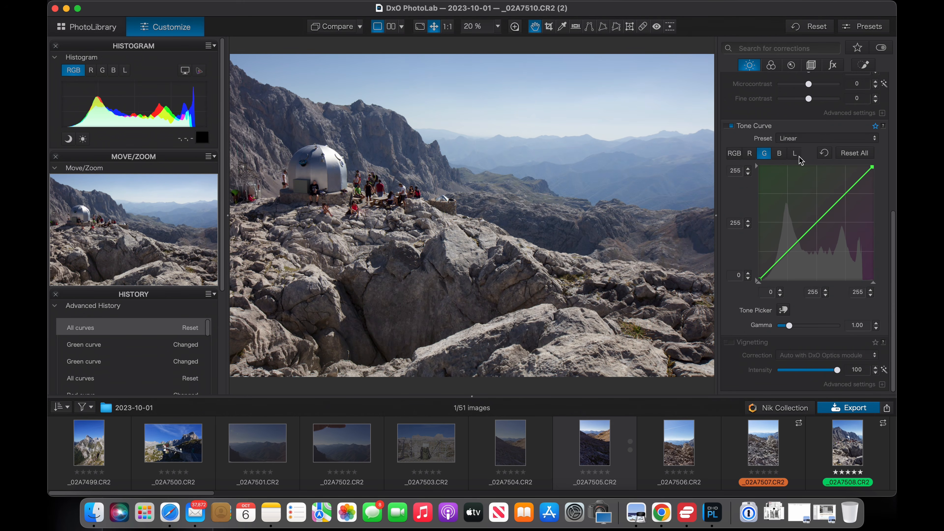
# - Add a shadow point to the Blue curve at input 50, output 51, and one to the Luma curve at input 44, output 44
pyautogui.click(779, 154)
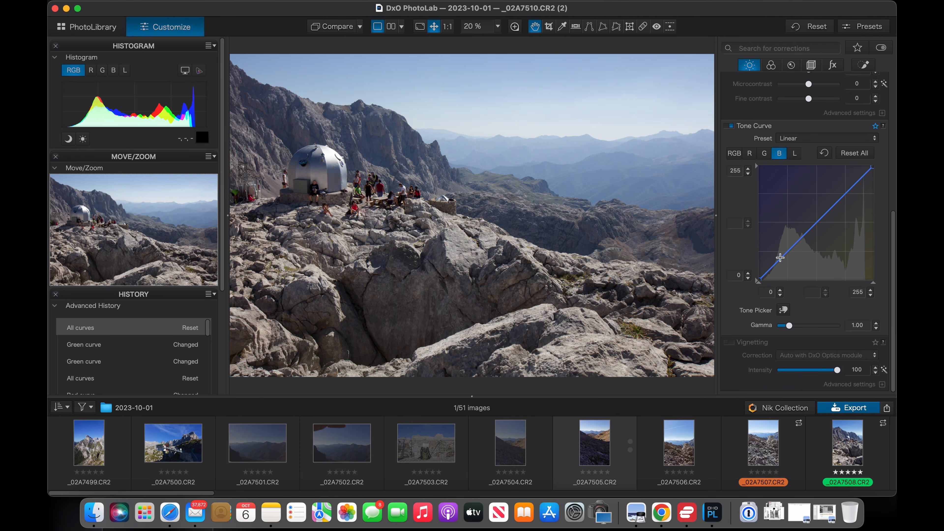
pyautogui.moveTo(780, 257); pyautogui.dragTo(781, 258)
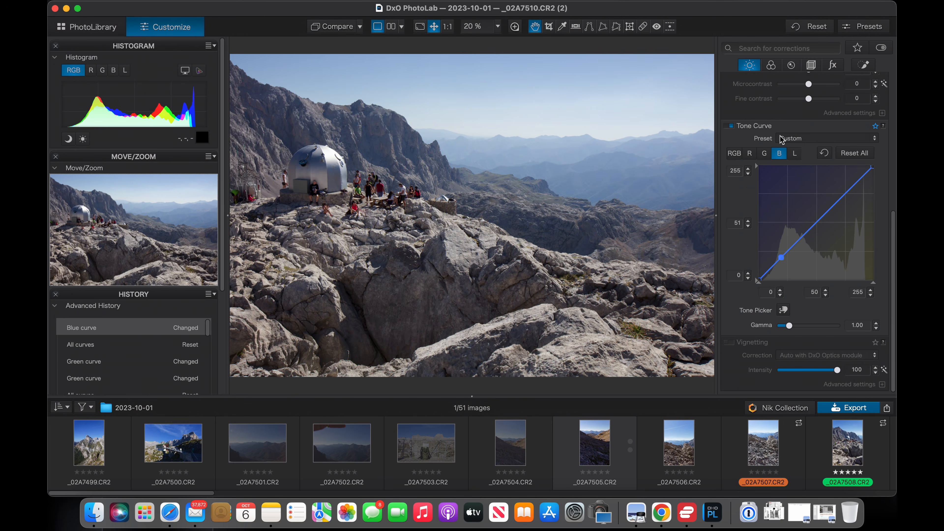
pyautogui.click(795, 154)
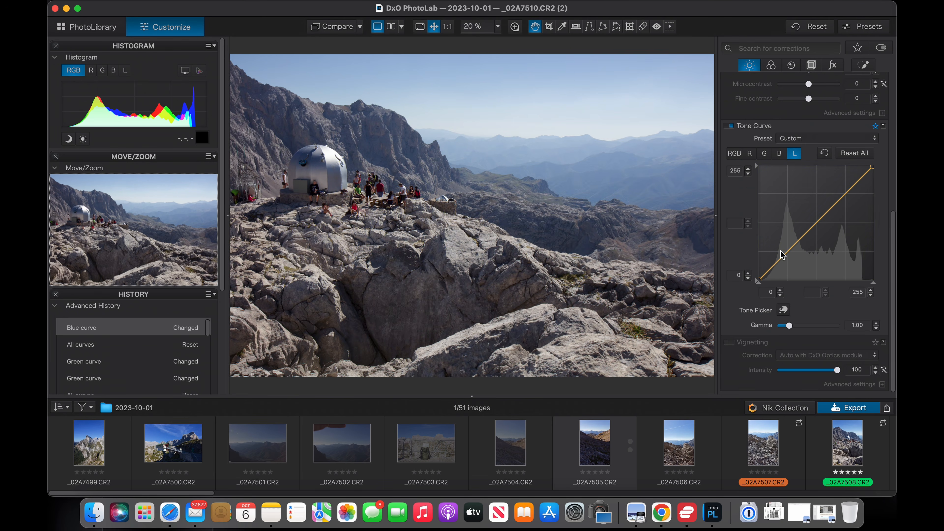
pyautogui.click(777, 260)
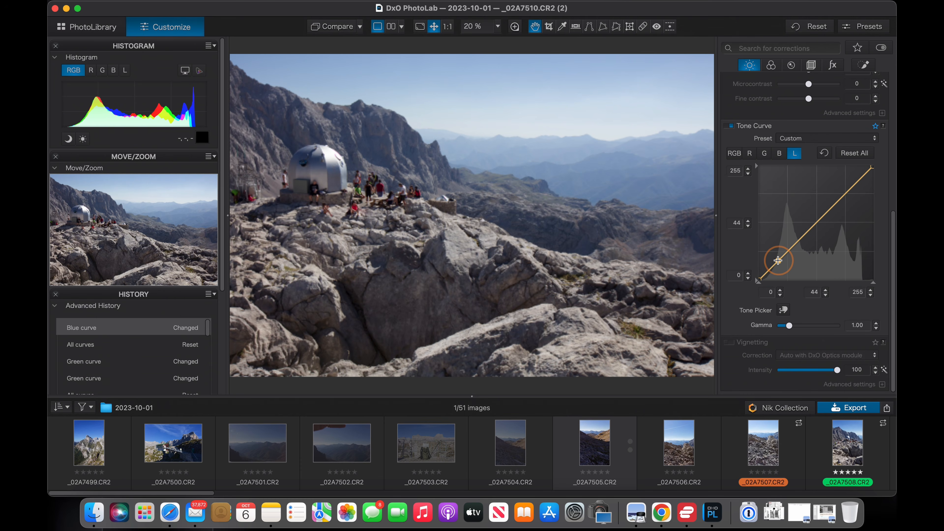
pyautogui.moveTo(777, 260); pyautogui.dragTo(778, 261)
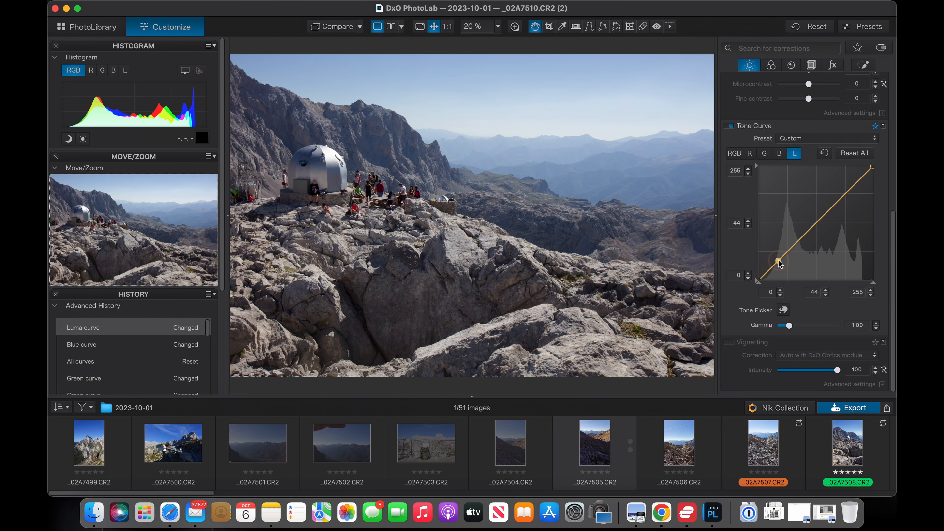
# - Lift the Luma curve's shadow point to input 42, output 56, and bring it back down to input 43, output 45
pyautogui.moveTo(778, 260); pyautogui.dragTo(778, 255)
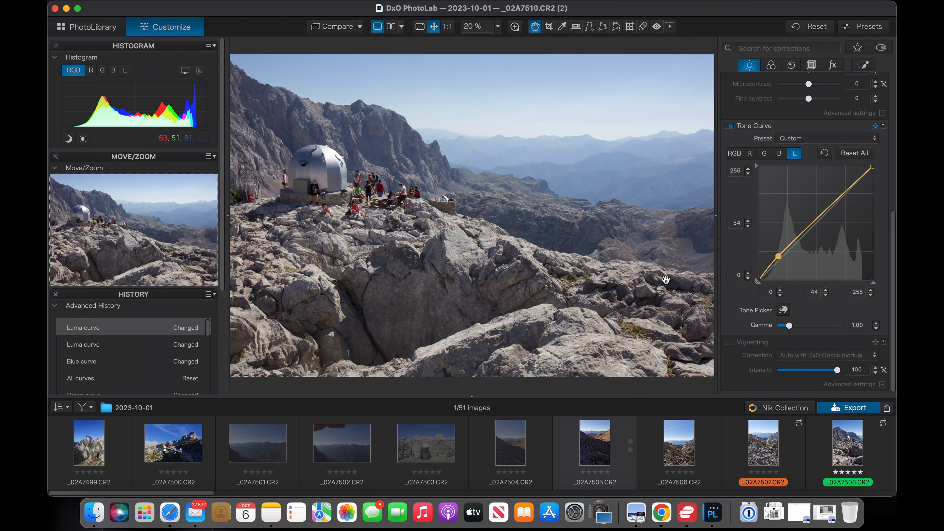
pyautogui.moveTo(779, 255); pyautogui.dragTo(776, 253)
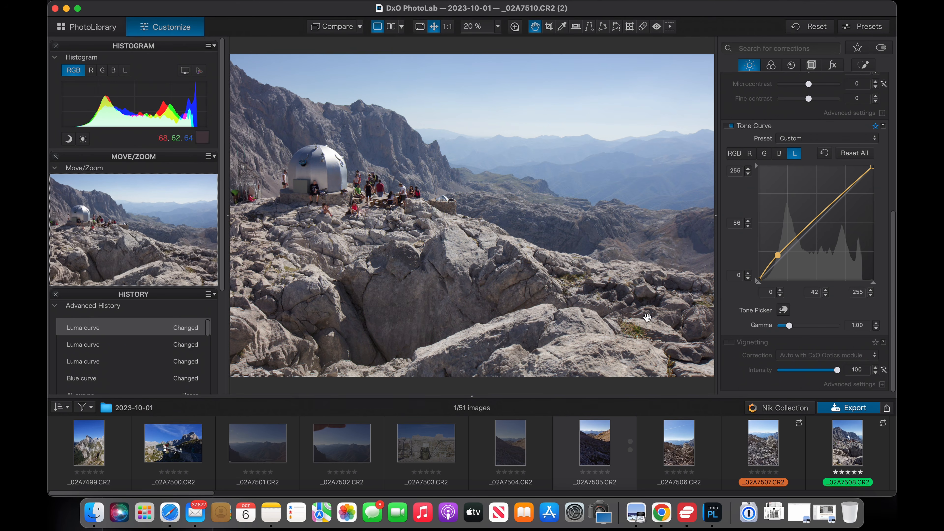
pyautogui.moveTo(777, 254); pyautogui.dragTo(777, 259)
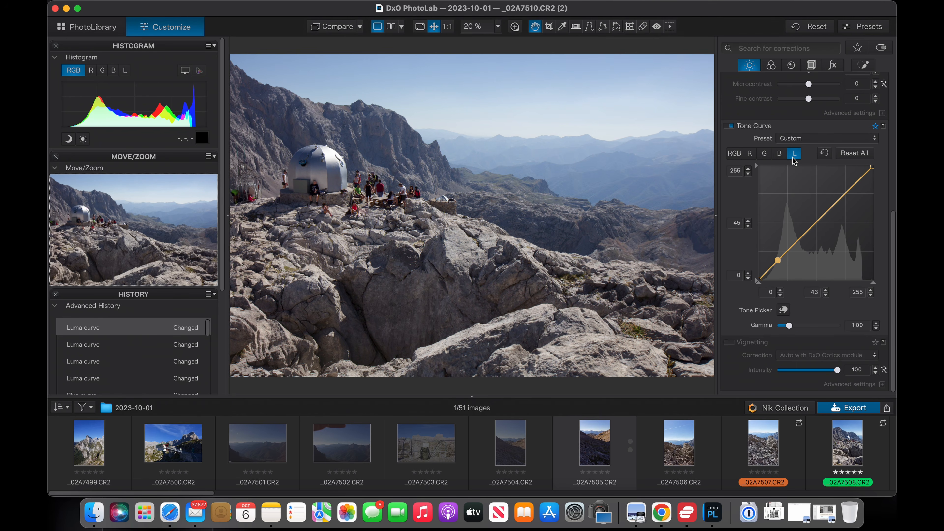
# - Use the Tone Picker on the yellowish grass among the foreground rocks to set a point on the Green curve
pyautogui.click(783, 311)
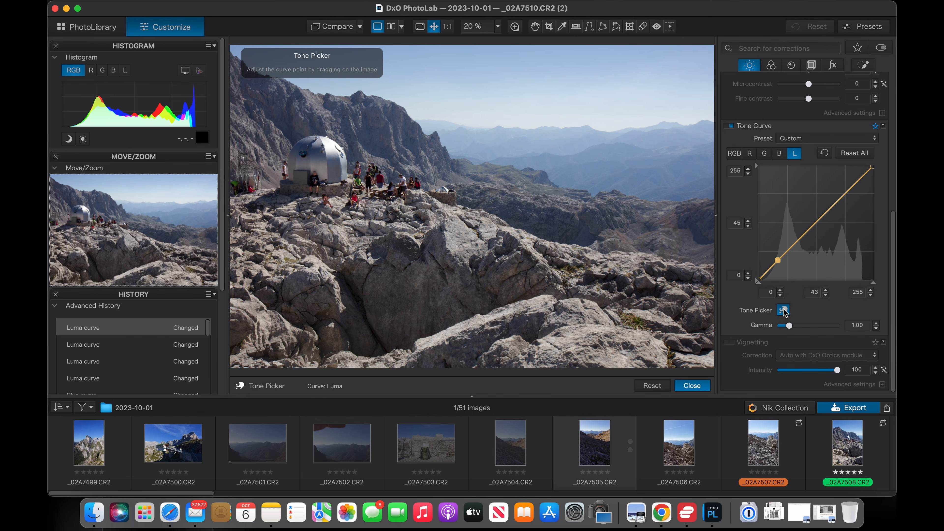
pyautogui.click(764, 154)
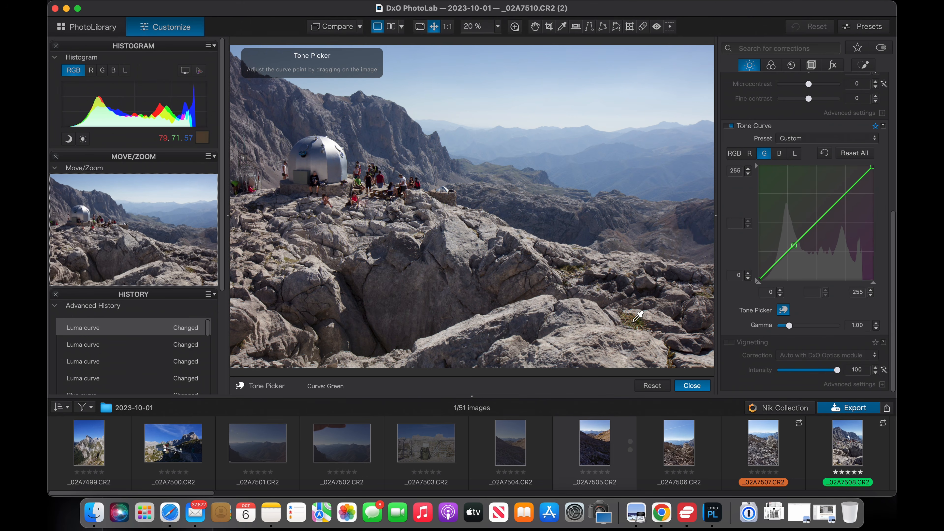
pyautogui.click(633, 321)
# - Add a shadow point to the RGB curve at input 73, output 74
pyautogui.click(734, 153)
pyautogui.click(791, 249)
pyautogui.moveTo(792, 248)
pyautogui.mouseDown()
pyautogui.moveTo(790, 239)
pyautogui.moveTo(792, 256)
pyautogui.moveTo(792, 247)
pyautogui.mouseUp()
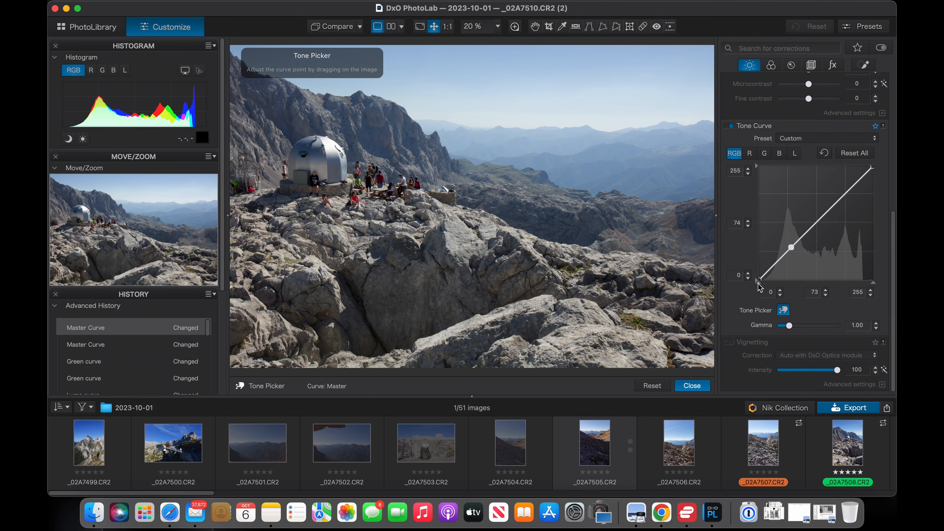
# - Try the RGB curve's black and white end points, check the Luma curve, and reset all tone curves
pyautogui.moveTo(758, 283)
pyautogui.mouseDown()
pyautogui.moveTo(770, 283)
pyautogui.moveTo(758, 282)
pyautogui.moveTo(760, 250)
pyautogui.moveTo(762, 277)
pyautogui.moveTo(790, 281)
pyautogui.moveTo(758, 279)
pyautogui.mouseUp()
pyautogui.moveTo(872, 166)
pyautogui.mouseDown()
pyautogui.moveTo(874, 180)
pyautogui.moveTo(859, 164)
pyautogui.moveTo(873, 164)
pyautogui.mouseUp()
pyautogui.click(795, 153)
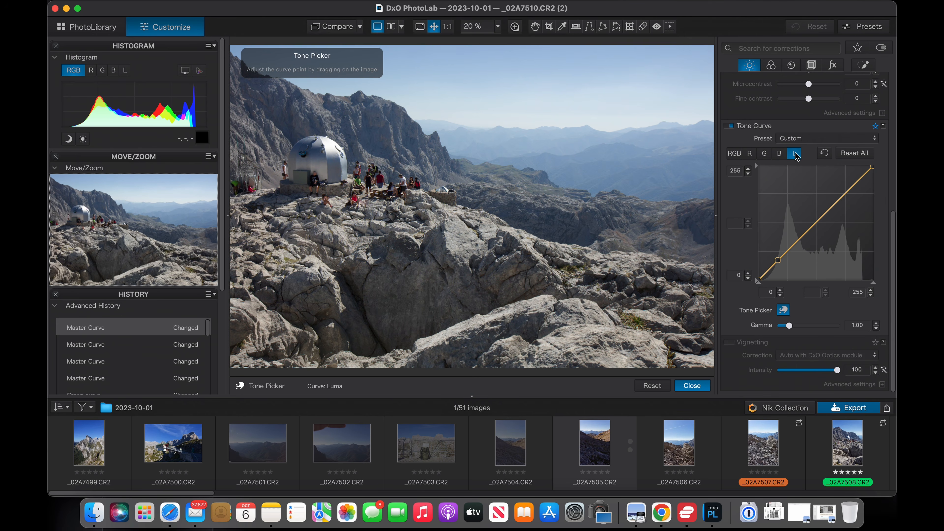
pyautogui.click(854, 154)
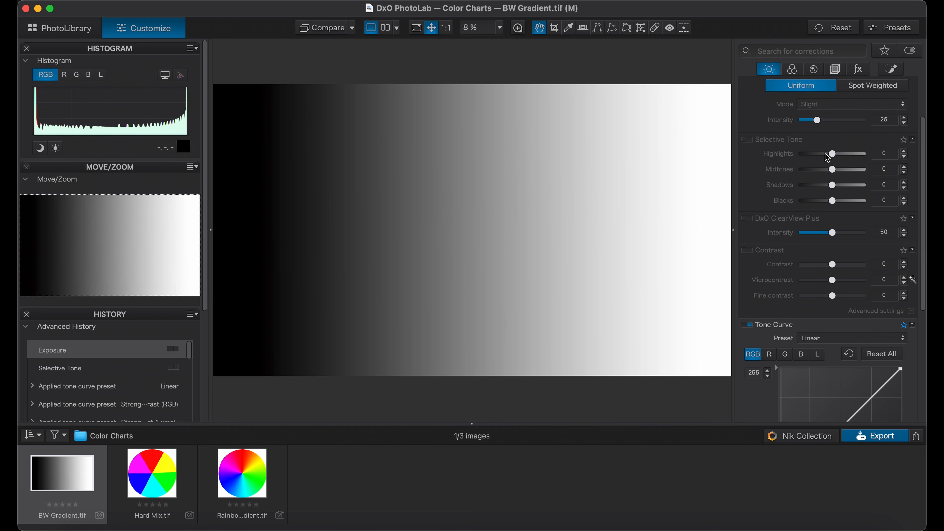
# - Swing the Contrast of the black-and-white gradient back and forth between -100 and 100
pyautogui.click(833, 265)
pyautogui.moveTo(834, 268); pyautogui.dragTo(887, 264)
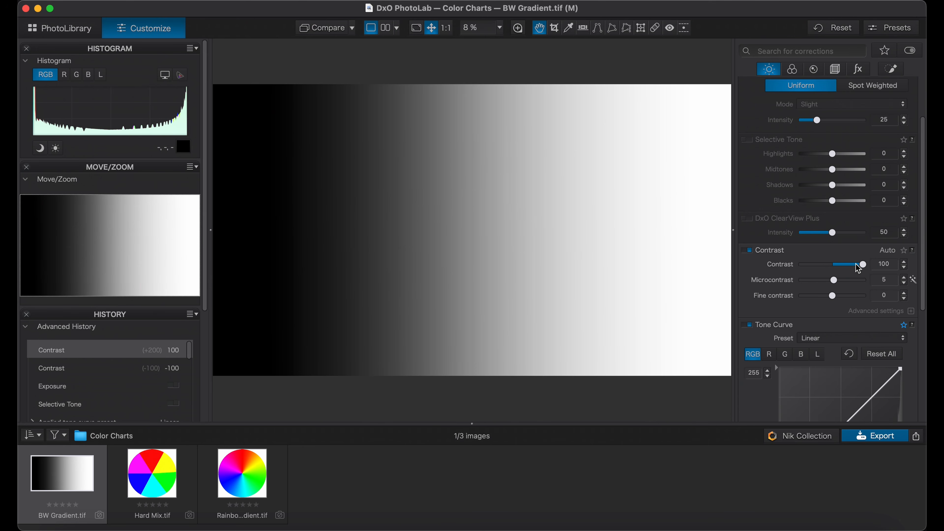
pyautogui.moveTo(863, 268); pyautogui.dragTo(801, 264)
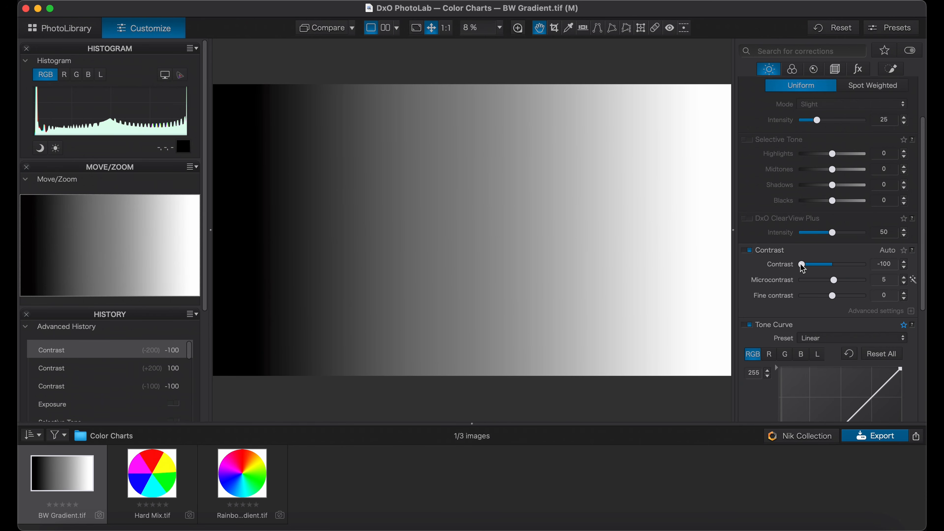
pyautogui.moveTo(800, 264); pyautogui.dragTo(877, 265)
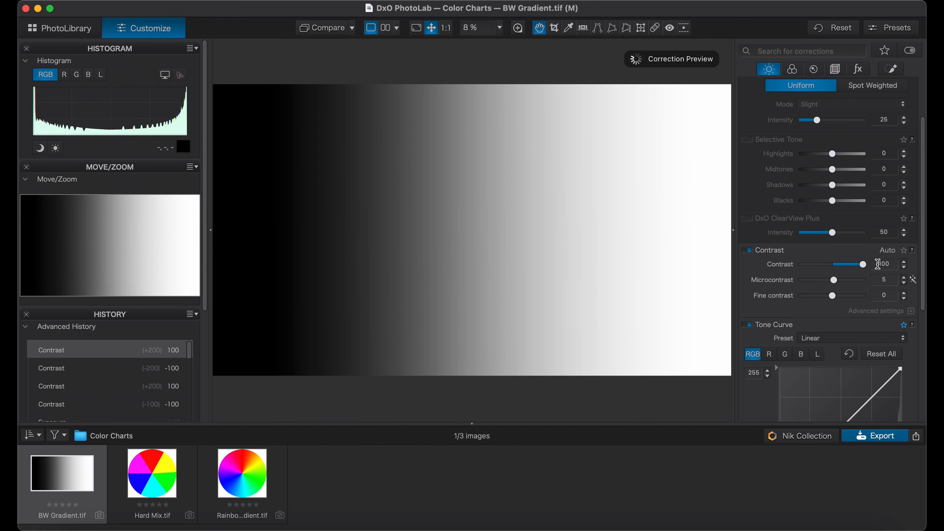
# - Reset the gradient's Contrast to 0 and turn off the Contrast correction
pyautogui.doubleClick(863, 267)
pyautogui.scroll(-3, 848, 271)
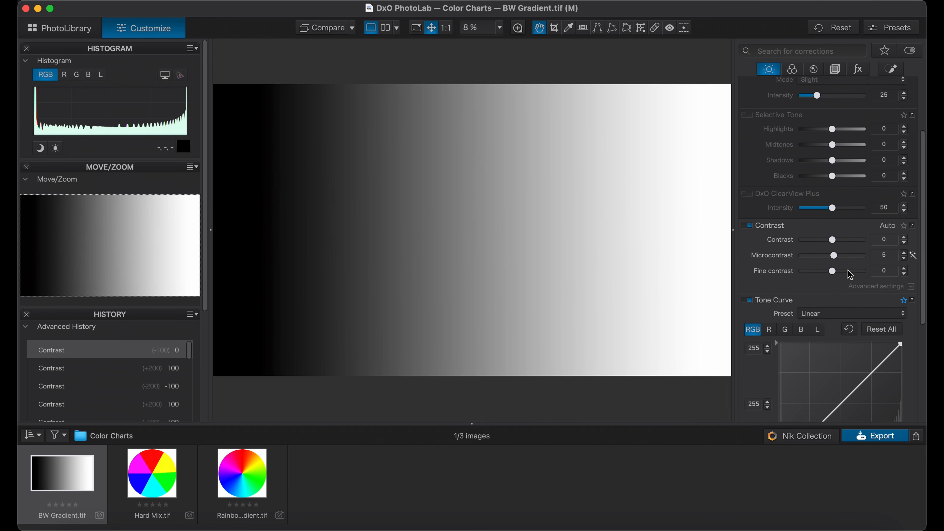
pyautogui.click(748, 205)
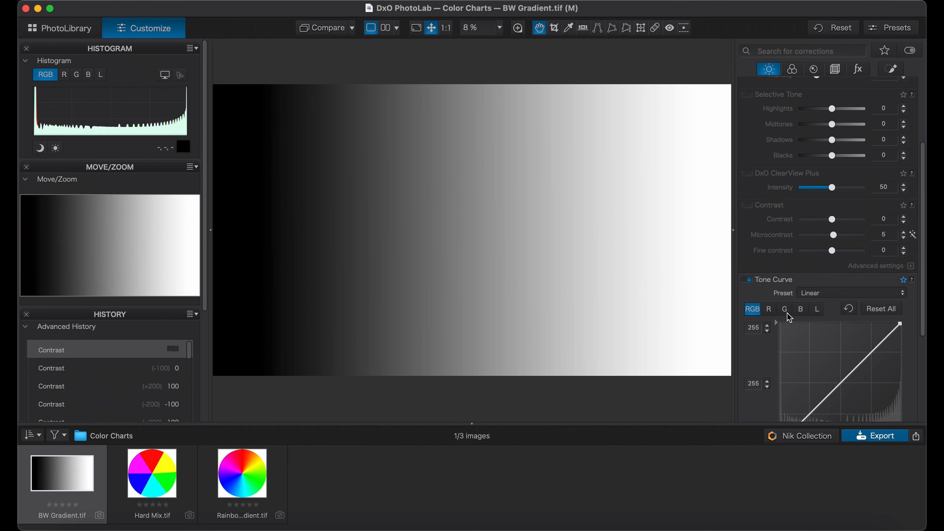
# - Shape an RGB S-curve with a shadow point at 47/22 and a highlight point at about 209/227 (input/output), and reset all curves
pyautogui.scroll(-8, 780, 278)
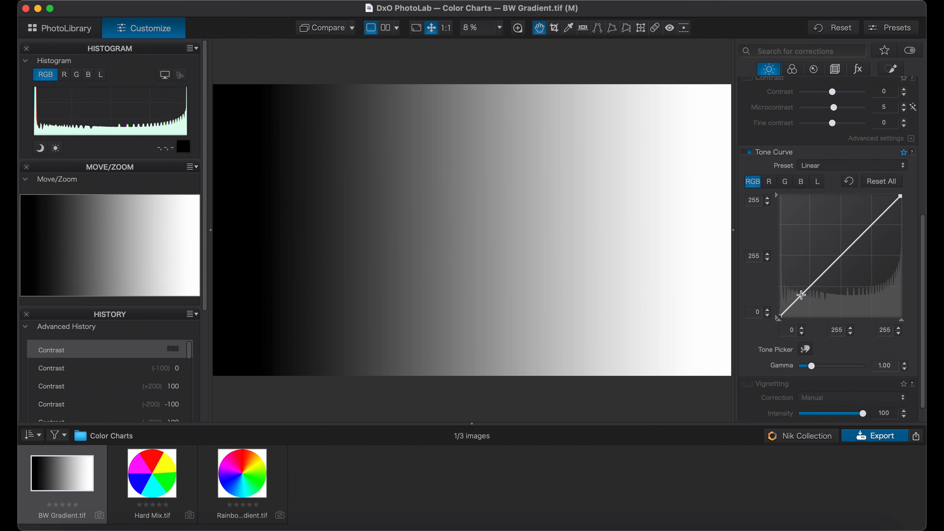
pyautogui.click(801, 295)
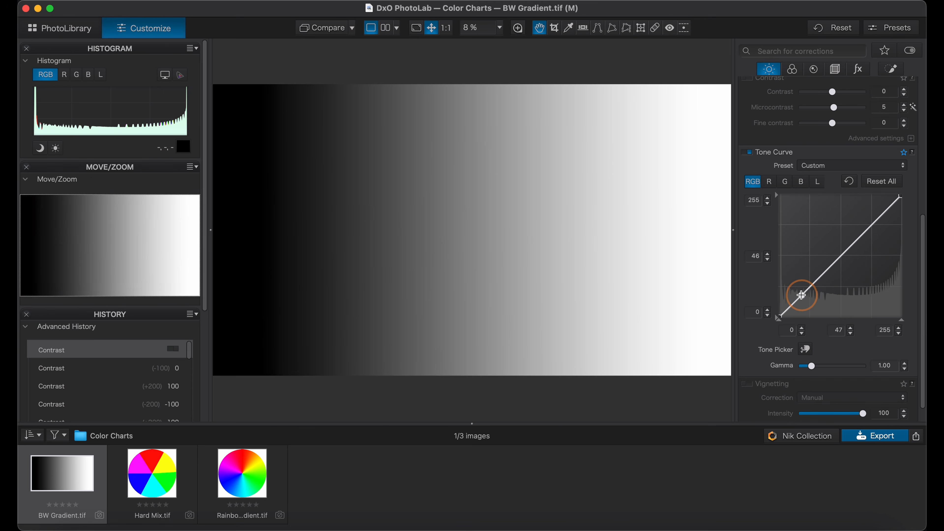
pyautogui.moveTo(800, 295); pyautogui.dragTo(801, 307)
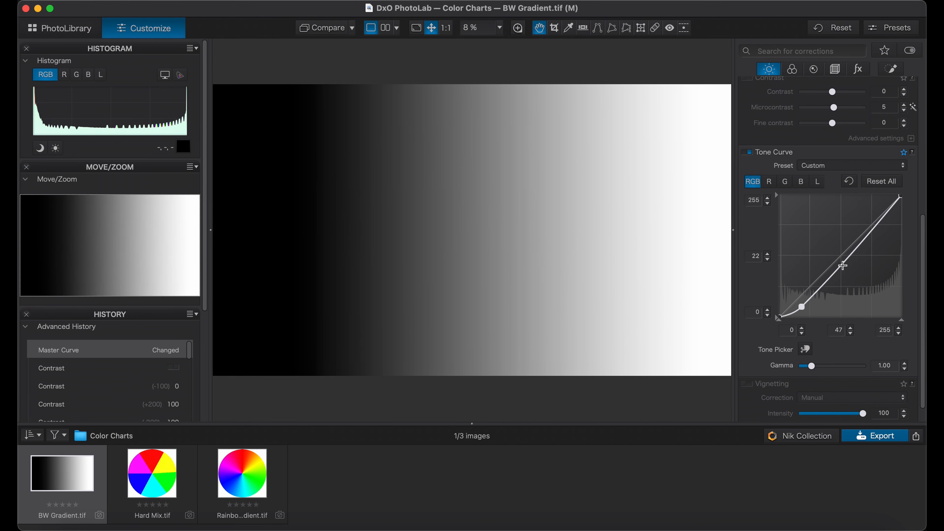
pyautogui.click(879, 221)
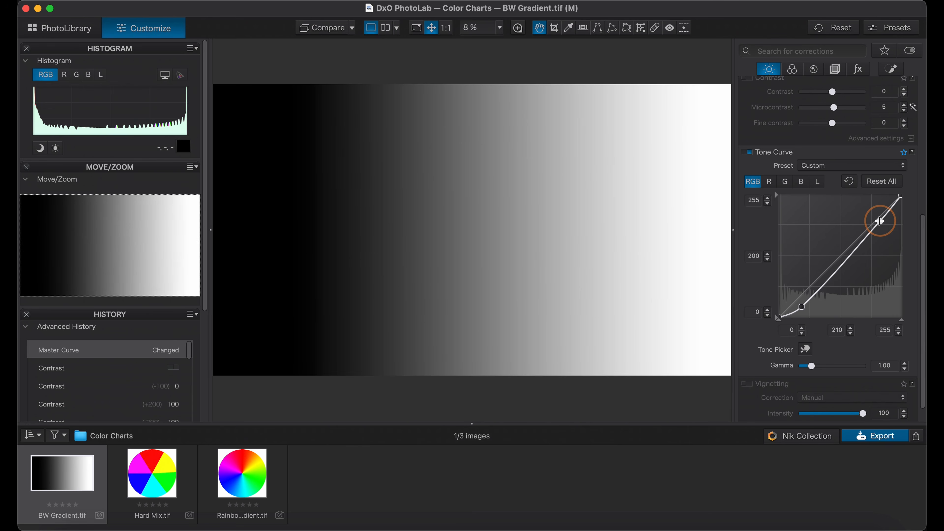
pyautogui.moveTo(880, 220); pyautogui.dragTo(878, 207)
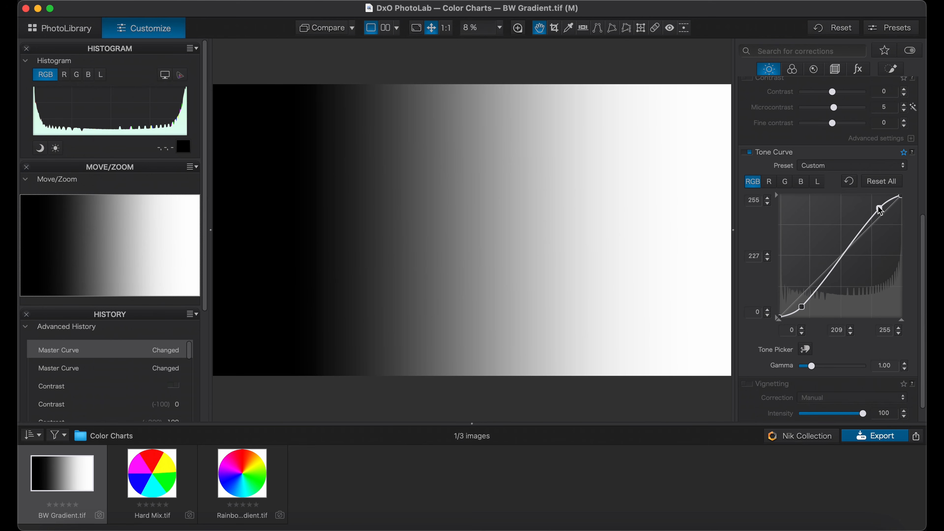
pyautogui.moveTo(880, 210); pyautogui.dragTo(880, 212)
pyautogui.click(884, 181)
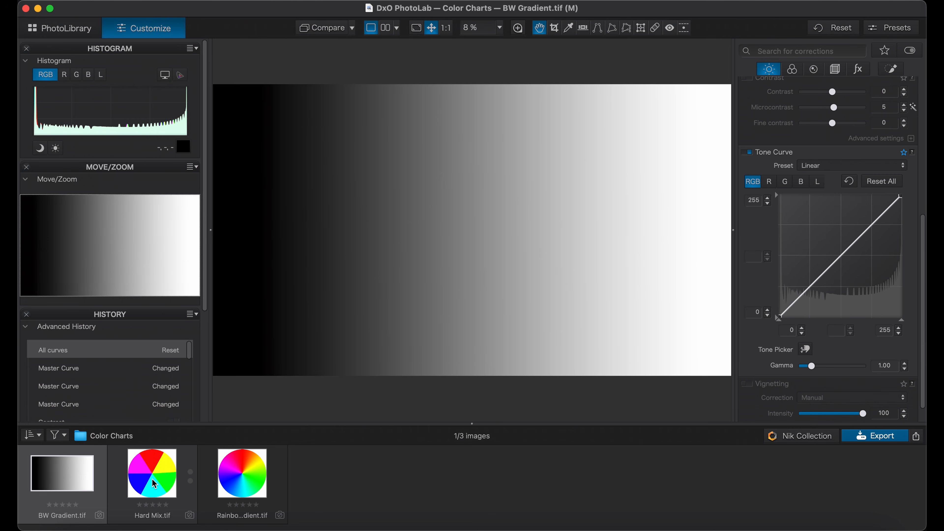
# - Open Hard Mix.tif and turn off its Tone Curve correction
pyautogui.click(158, 476)
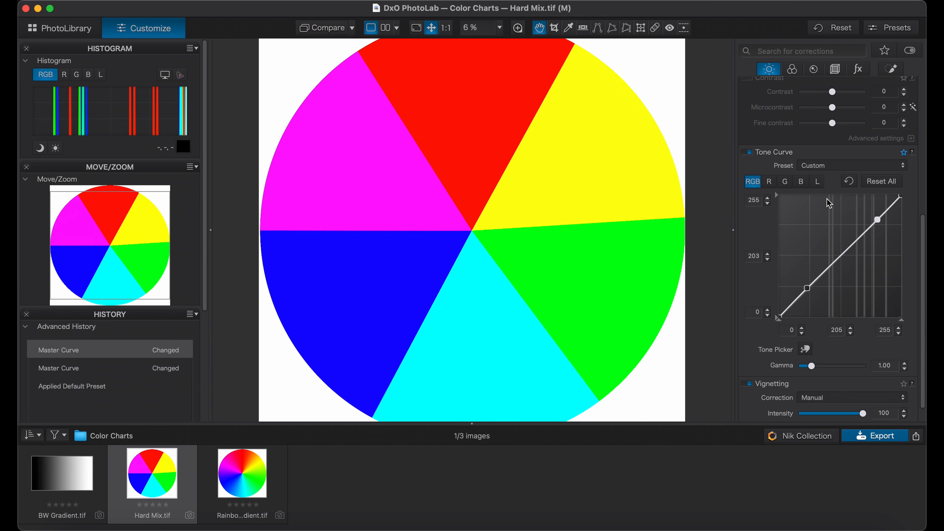
pyautogui.scroll(5, 823, 206)
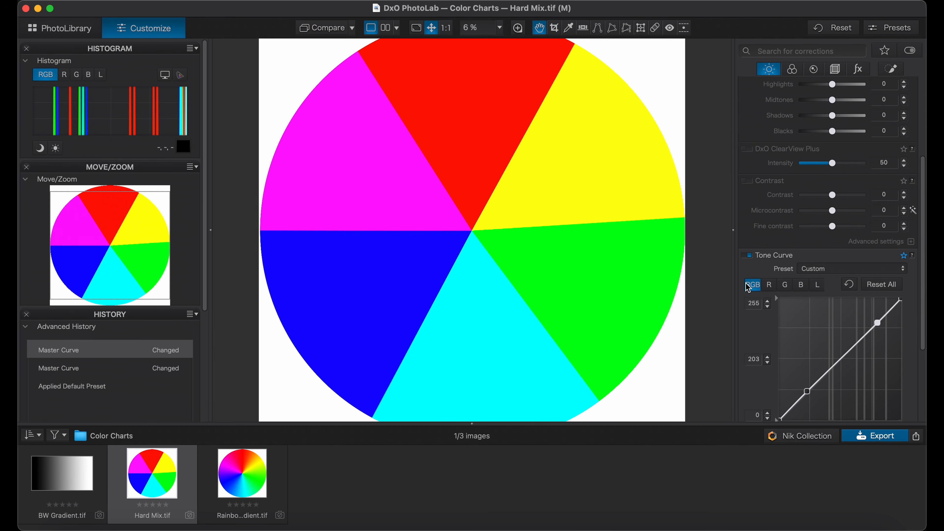
pyautogui.click(748, 255)
# - Turn on the Contrast correction for Hard Mix.tif, raise Contrast to 100, and bring it back down to 4
pyautogui.scroll(5, 836, 267)
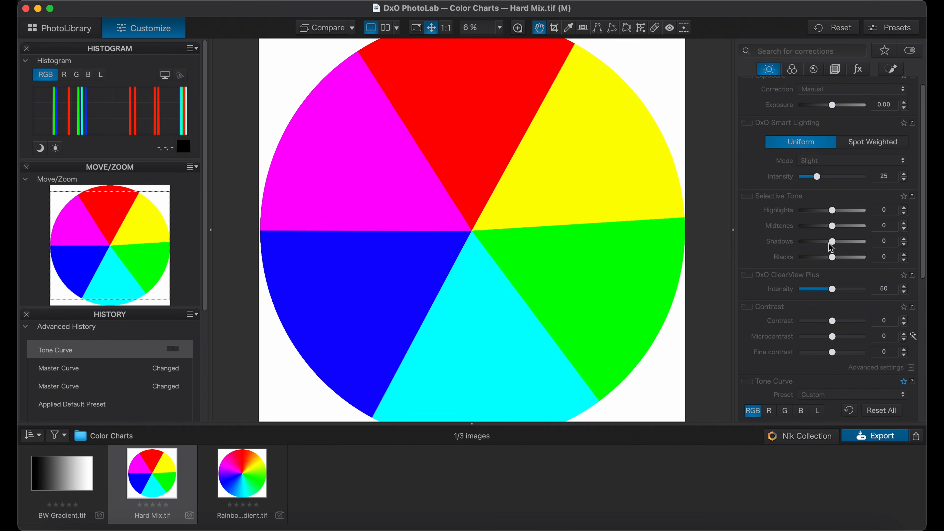
pyautogui.scroll(-5, 835, 209)
pyautogui.scroll(-2, 835, 214)
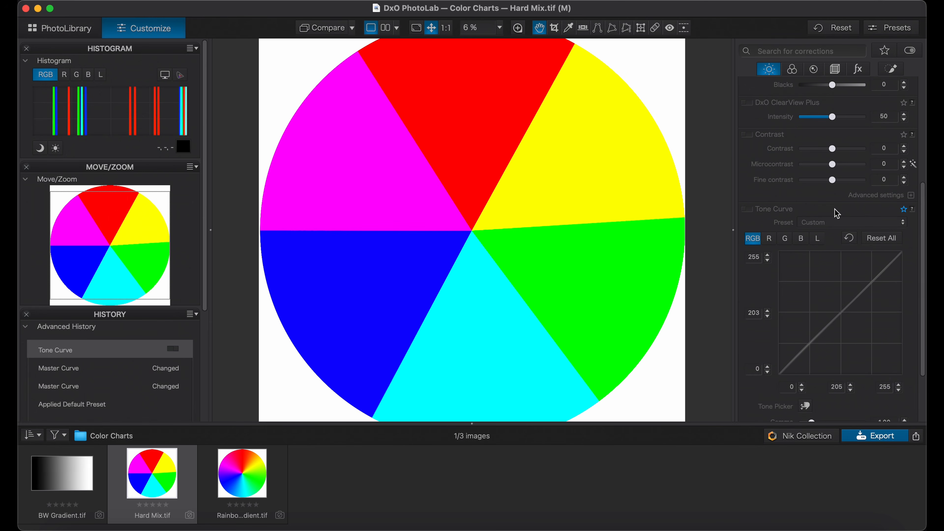
pyautogui.click(749, 134)
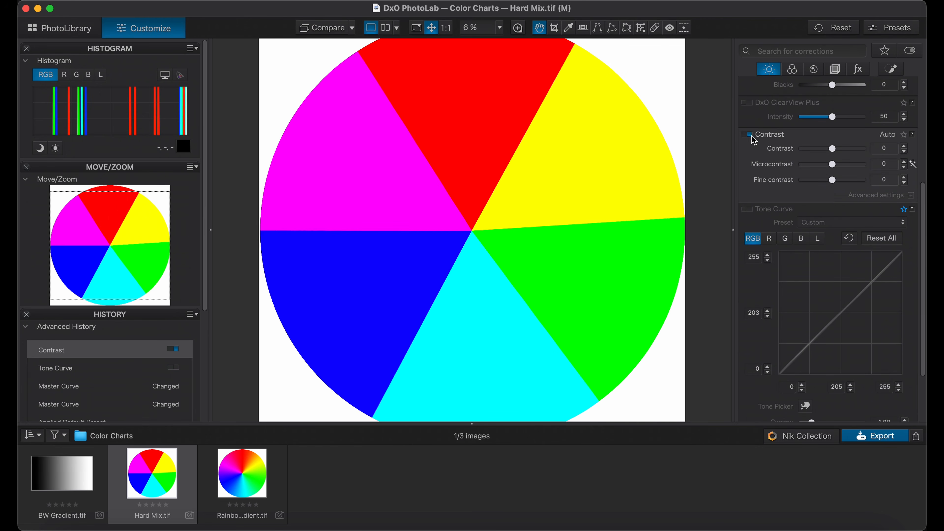
pyautogui.click(832, 149)
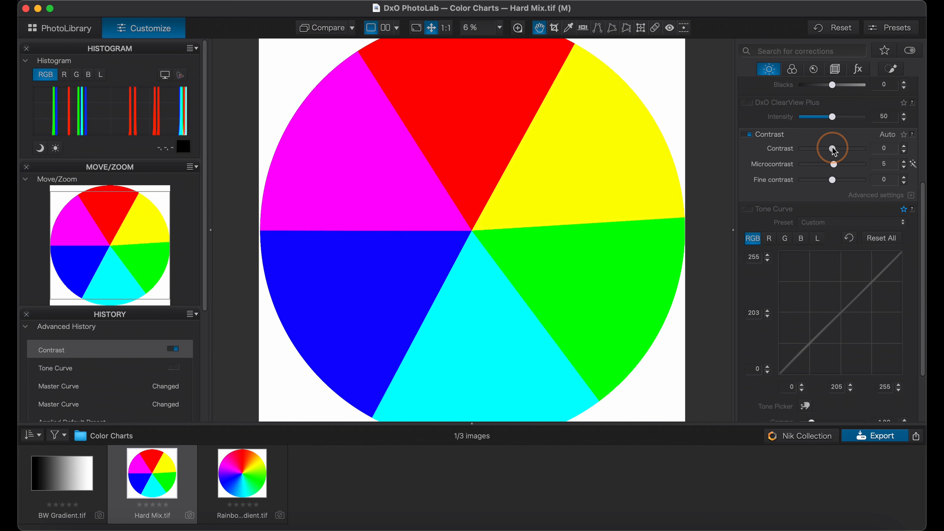
pyautogui.moveTo(834, 150); pyautogui.dragTo(884, 165)
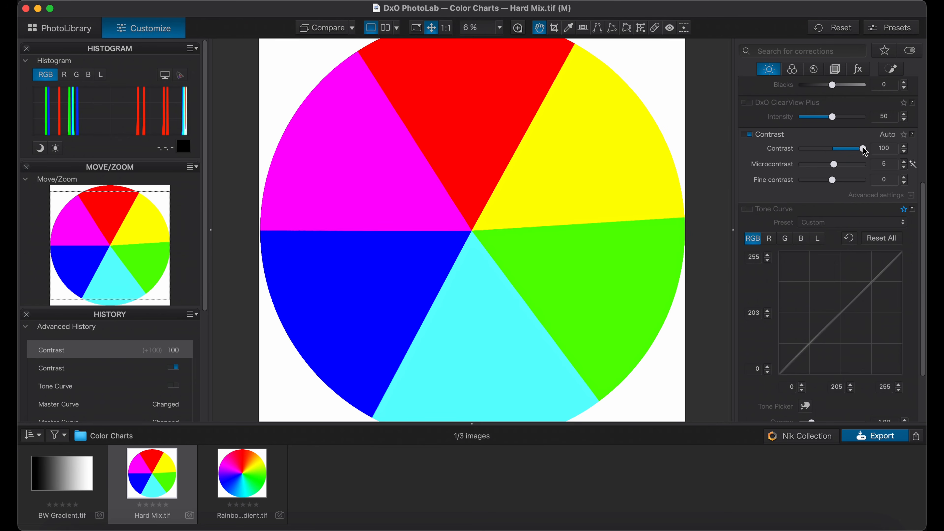
pyautogui.click(863, 149)
pyautogui.moveTo(864, 151); pyautogui.dragTo(835, 160)
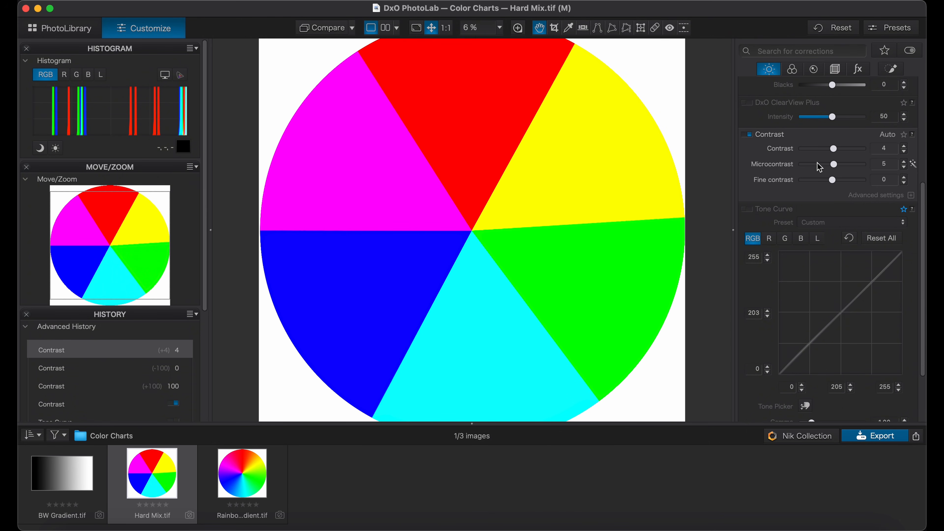
# - Add a shadow point to the RGB curve of Hard Mix.tif at input 35, output 37
pyautogui.scroll(-4, 819, 164)
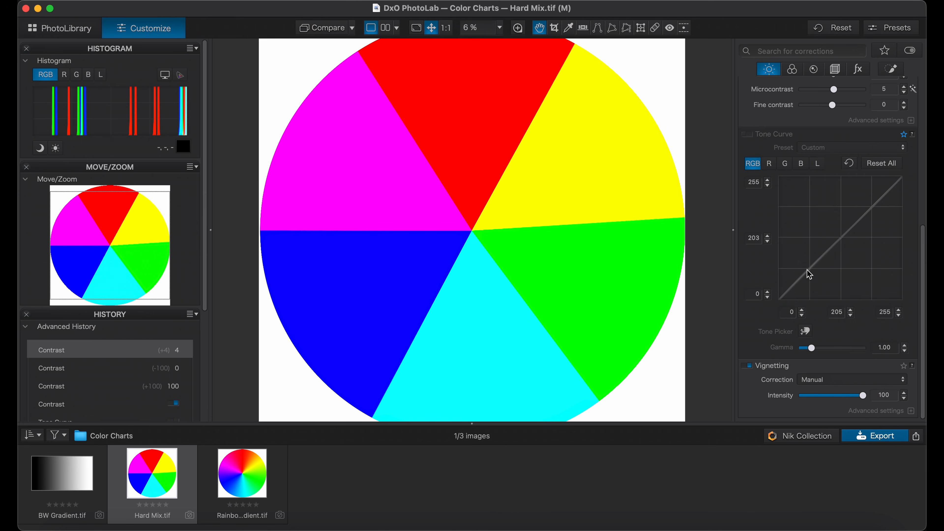
pyautogui.click(806, 273)
pyautogui.moveTo(800, 277)
pyautogui.mouseDown()
pyautogui.moveTo(804, 289)
pyautogui.moveTo(801, 262)
pyautogui.moveTo(803, 311)
pyautogui.moveTo(801, 242)
pyautogui.moveTo(807, 269)
pyautogui.moveTo(800, 248)
pyautogui.moveTo(806, 288)
pyautogui.moveTo(803, 248)
pyautogui.moveTo(805, 275)
pyautogui.moveTo(791, 240)
pyautogui.moveTo(795, 281)
pyautogui.mouseUp()
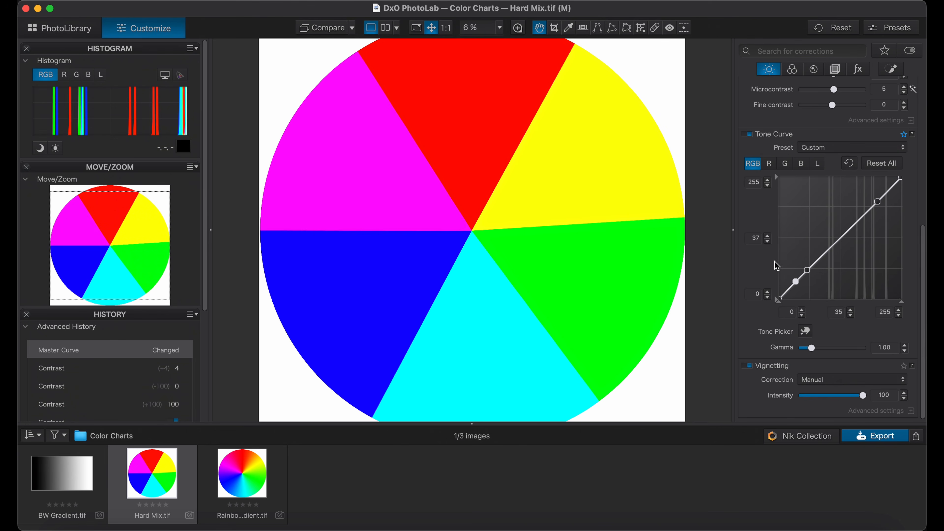
# - Lower and raise the RGB curve's highlight point, leaving it at input 210, output 212
pyautogui.click(877, 202)
pyautogui.moveTo(877, 202)
pyautogui.mouseDown()
pyautogui.moveTo(876, 180)
pyautogui.moveTo(880, 219)
pyautogui.mouseUp()
pyautogui.moveTo(880, 227); pyautogui.dragTo(879, 199)
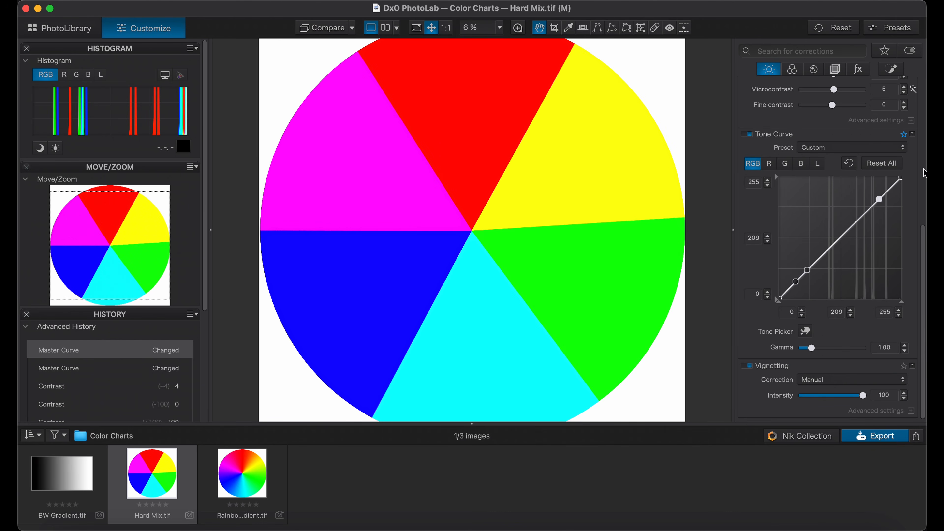
pyautogui.moveTo(878, 197)
pyautogui.mouseDown()
pyautogui.moveTo(876, 186)
pyautogui.moveTo(882, 207)
pyautogui.moveTo(879, 197)
pyautogui.mouseUp()
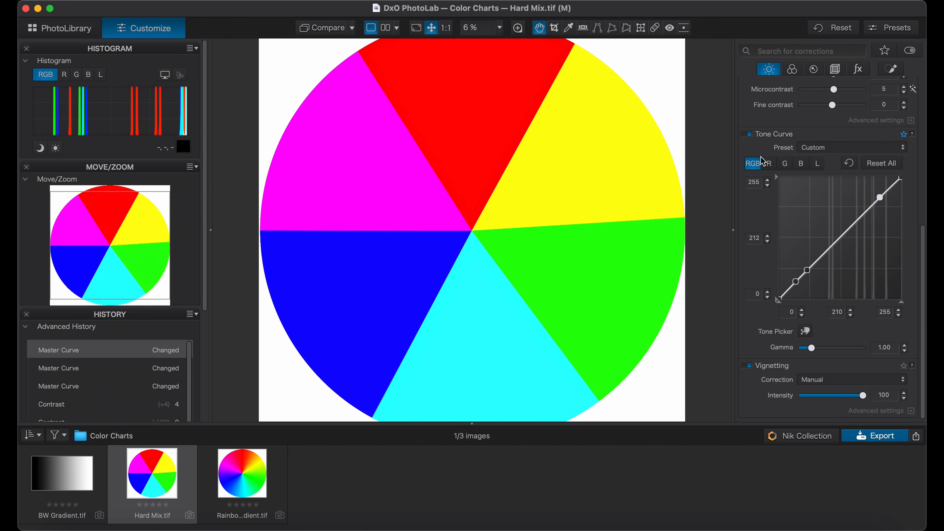
# - Add a Luma curve midpoint, lift it to input 121, output 183, and bring it back down to input 136, output 137
pyautogui.click(818, 164)
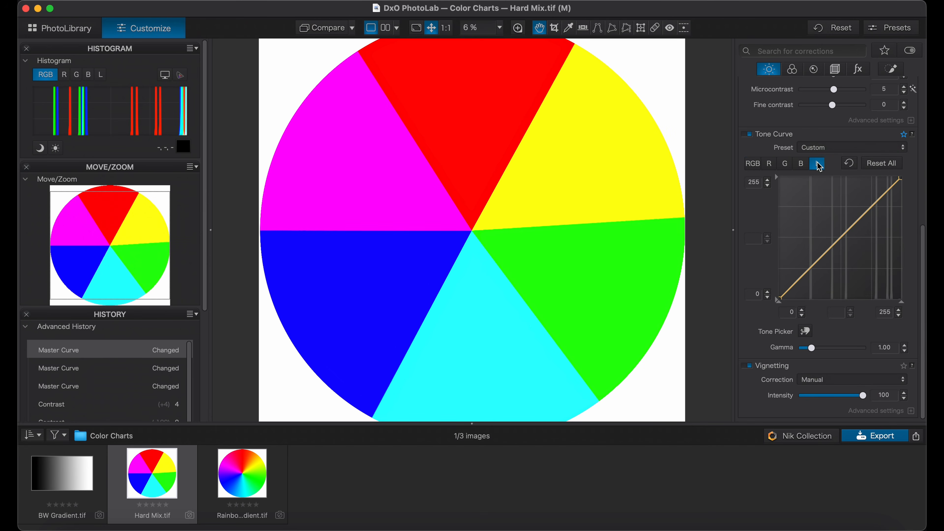
pyautogui.click(845, 234)
pyautogui.moveTo(844, 234); pyautogui.dragTo(837, 211)
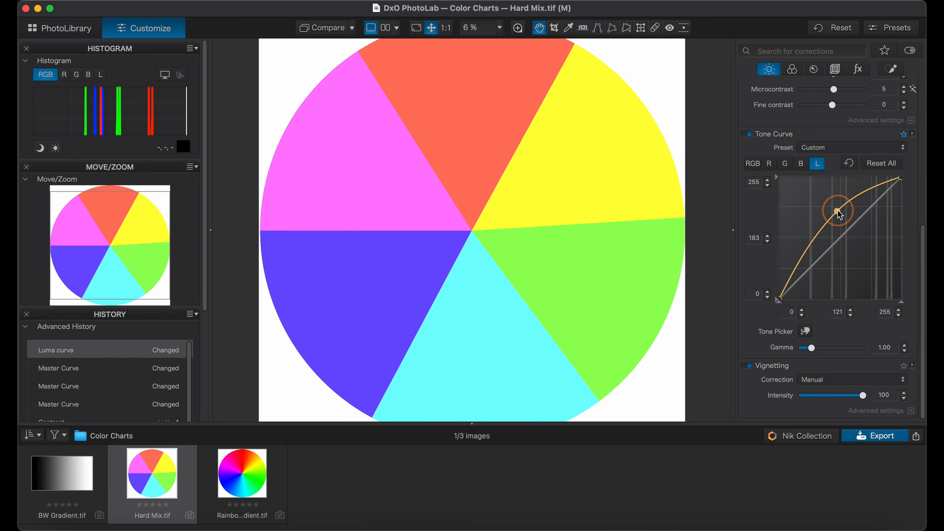
pyautogui.moveTo(838, 210); pyautogui.dragTo(844, 233)
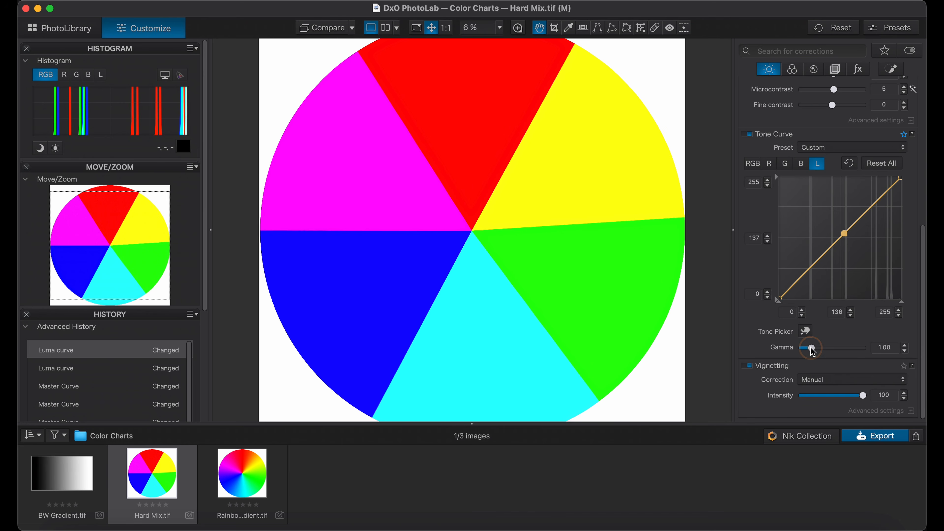
# - Try a Luma gamma of 0.98 and reset all tone curves of Hard Mix.tif
pyautogui.moveTo(812, 351)
pyautogui.mouseDown()
pyautogui.moveTo(820, 349)
pyautogui.moveTo(800, 352)
pyautogui.moveTo(811, 351)
pyautogui.mouseUp()
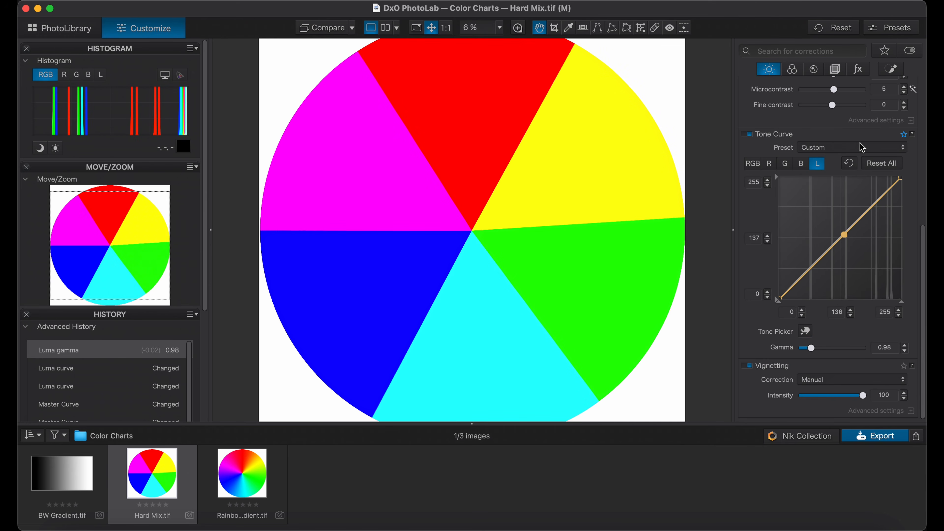
pyautogui.click(883, 165)
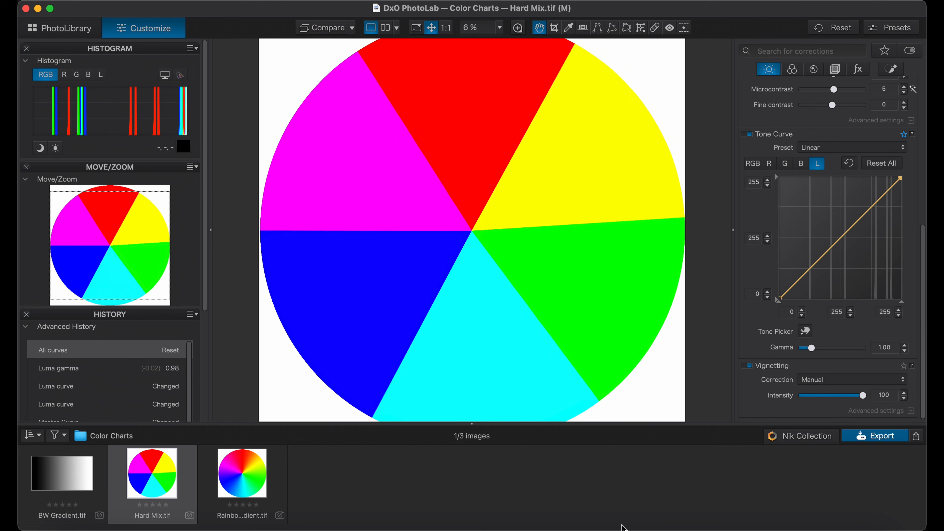
# - Open Rainbow Gradient.tif and reset all its tone curves
pyautogui.click(243, 474)
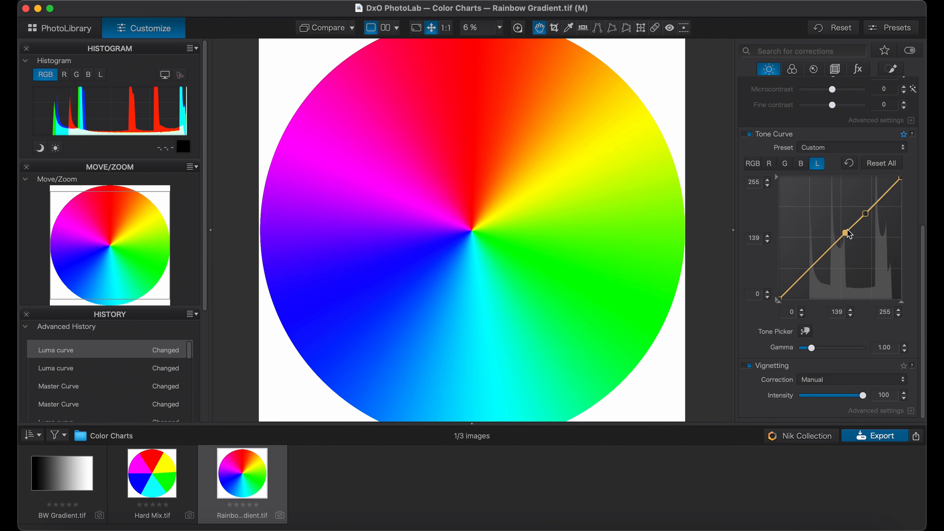
pyautogui.click(887, 166)
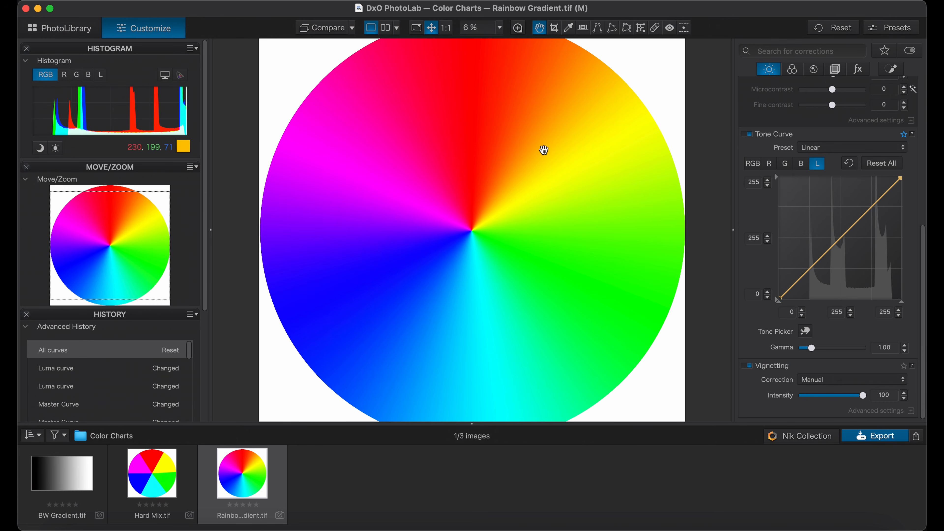
# - Revisit Hard Mix.tif for comparison, return to Rainbow Gradient.tif, and display its RGB curve
pyautogui.click(150, 474)
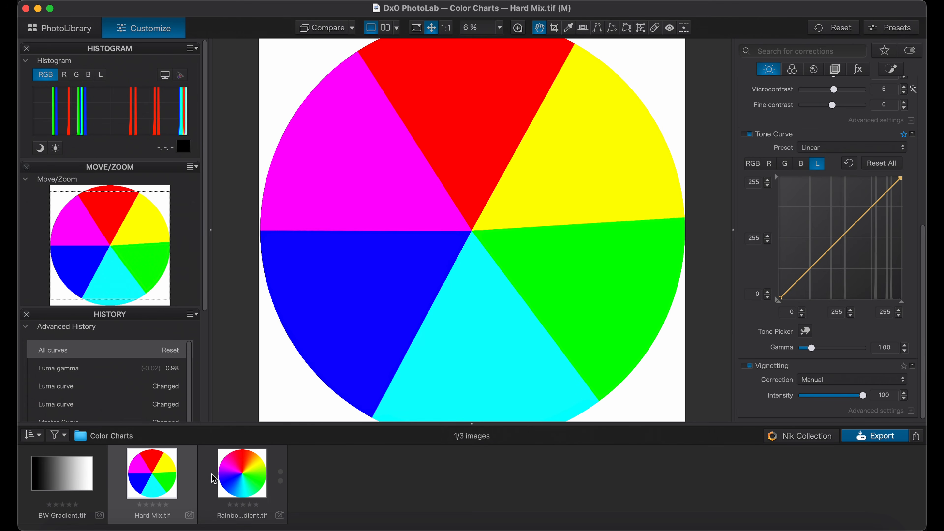
pyautogui.click(243, 476)
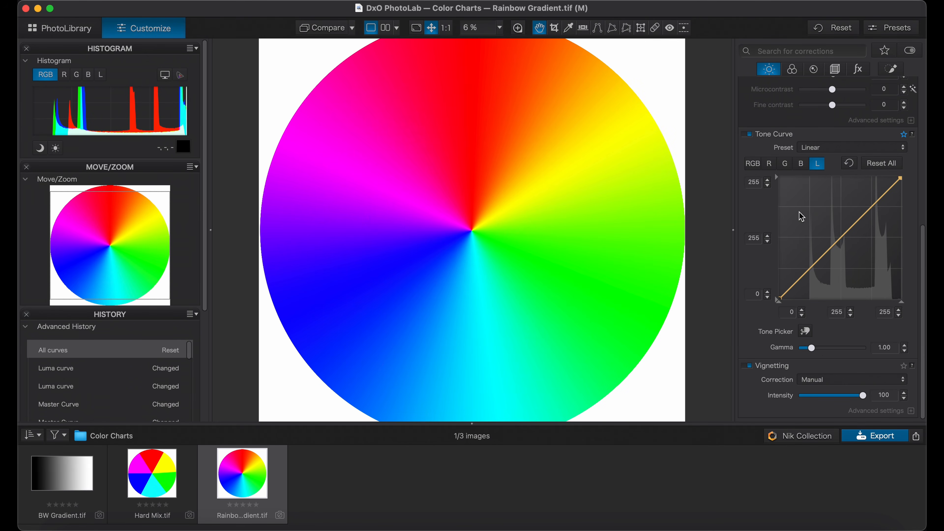
pyautogui.click(752, 163)
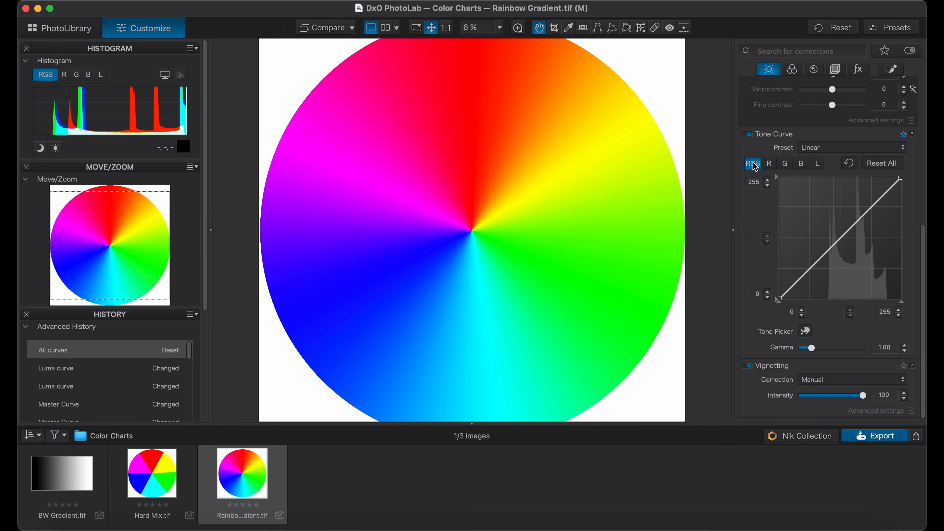
# - Lift an RGB curve shadow point and return it to input 51, output 49, then add a highlight point at input 193, output 190
pyautogui.click(809, 270)
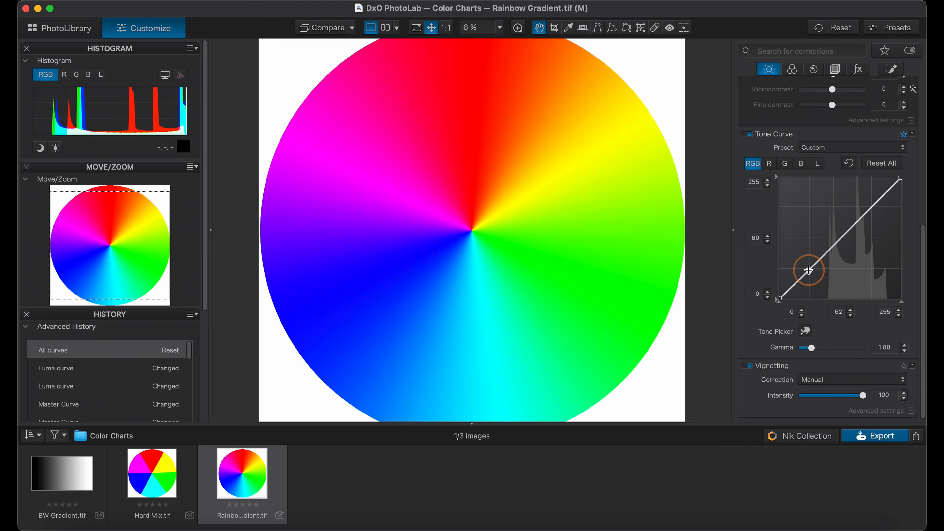
pyautogui.moveTo(808, 270); pyautogui.dragTo(807, 255)
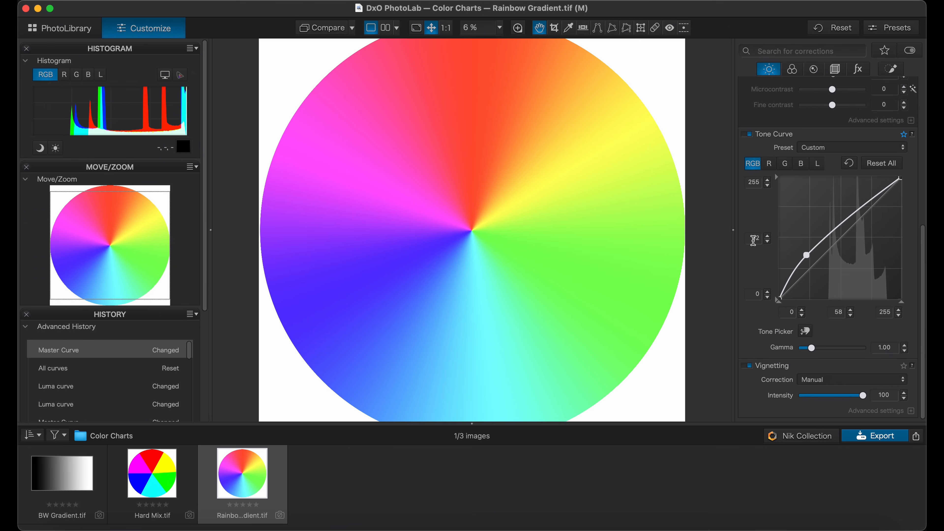
pyautogui.moveTo(806, 257); pyautogui.dragTo(803, 275)
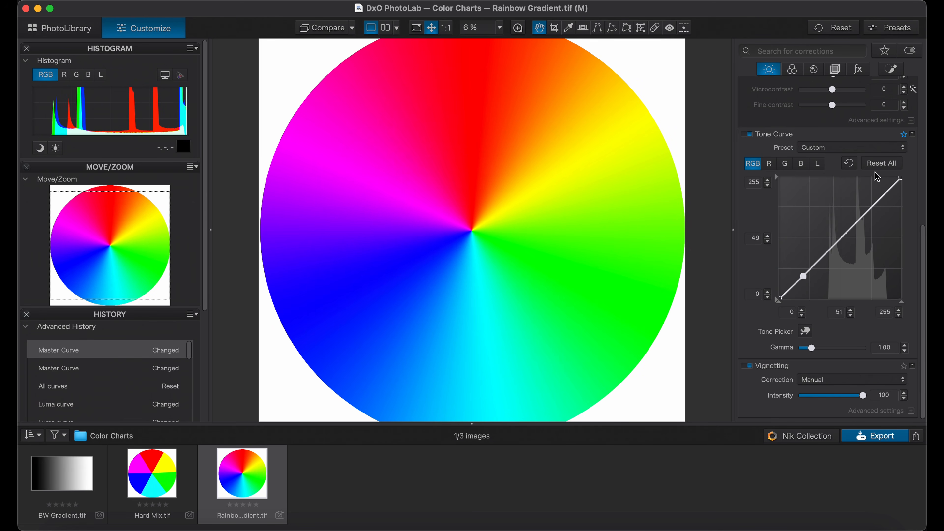
pyautogui.click(876, 203)
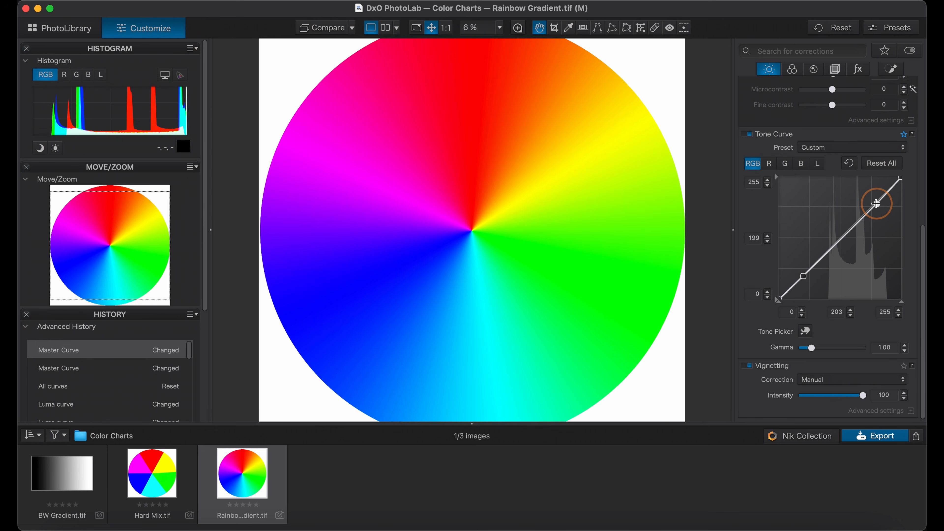
pyautogui.moveTo(876, 203)
pyautogui.mouseDown()
pyautogui.moveTo(871, 188)
pyautogui.moveTo(883, 226)
pyautogui.moveTo(874, 199)
pyautogui.moveTo(877, 221)
pyautogui.moveTo(872, 207)
pyautogui.mouseUp()
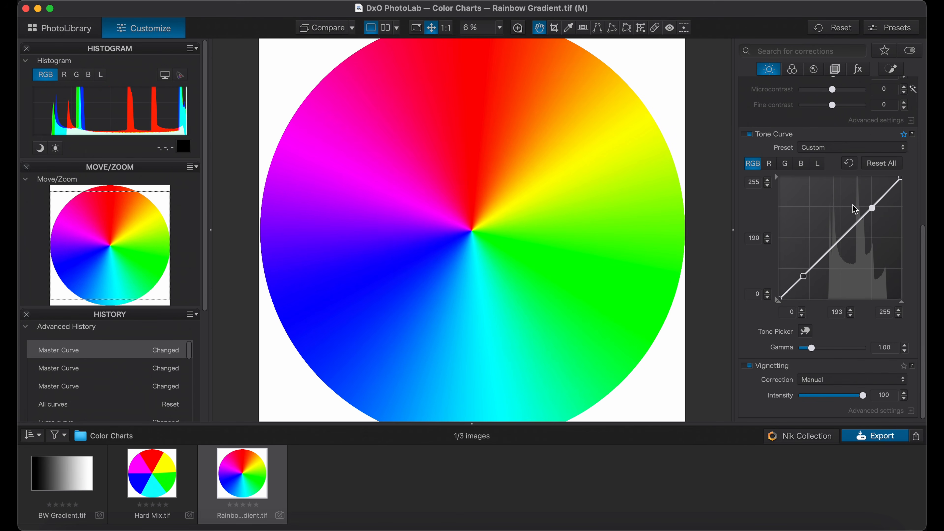
# - Lift a Luma curve shadow point to input 60, output 81, and return it to input 61, output 60
pyautogui.click(818, 164)
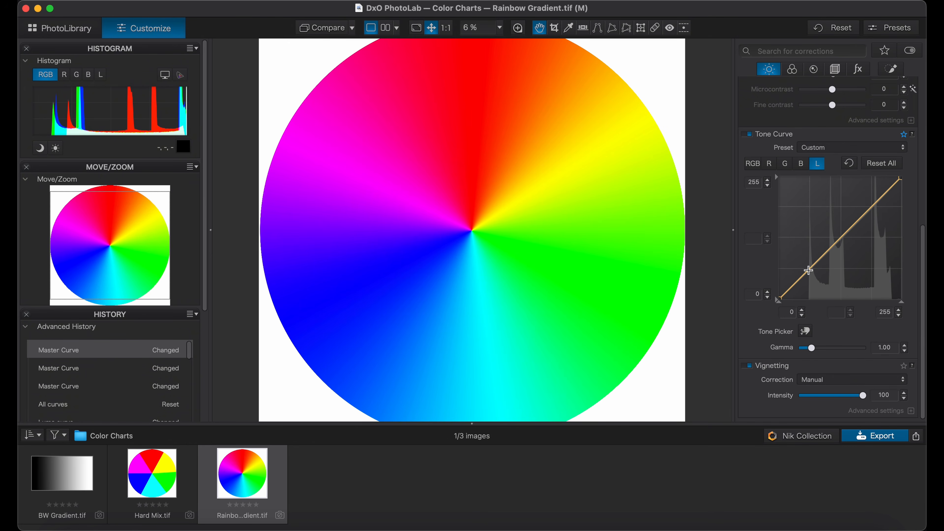
pyautogui.moveTo(808, 271); pyautogui.dragTo(807, 260)
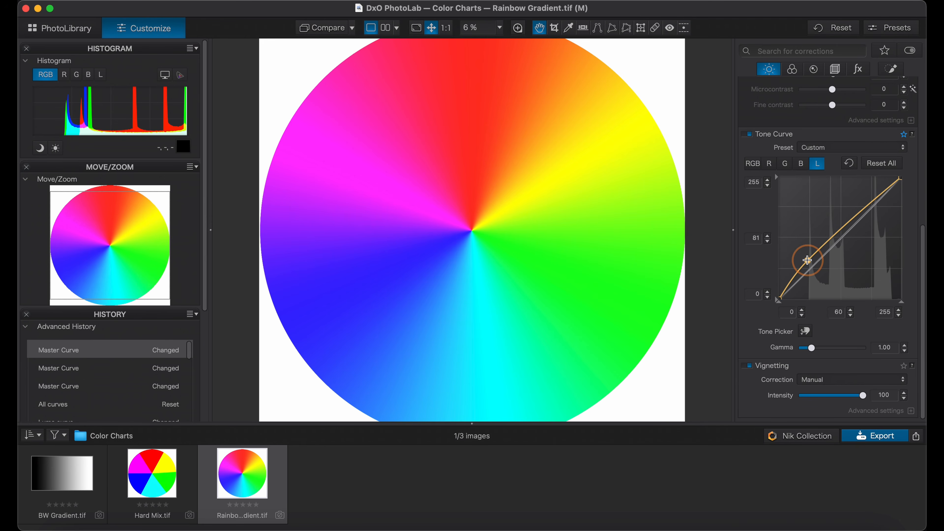
pyautogui.moveTo(807, 260)
pyautogui.mouseDown()
pyautogui.moveTo(813, 286)
pyautogui.moveTo(809, 271)
pyautogui.mouseUp()
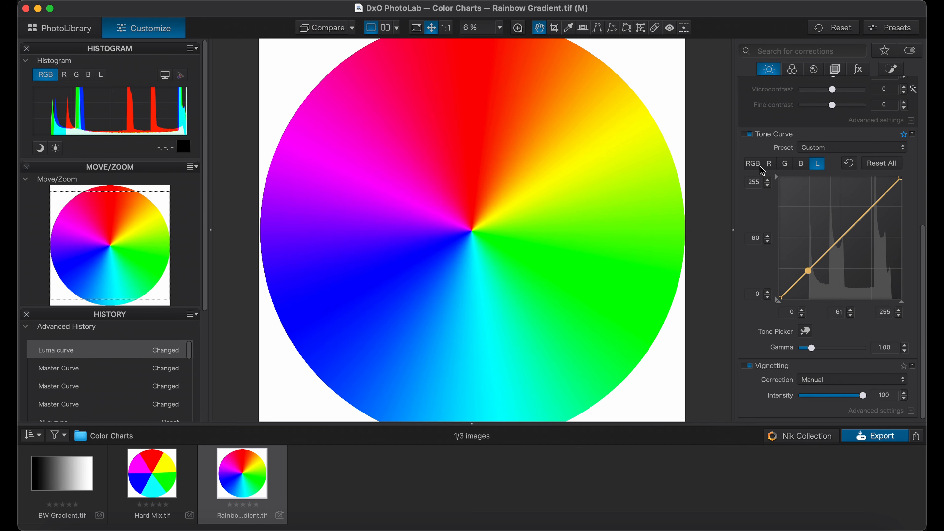
# - Add an RGB curve midpoint at input 135, output 136, and reset all tone curves
pyautogui.click(753, 167)
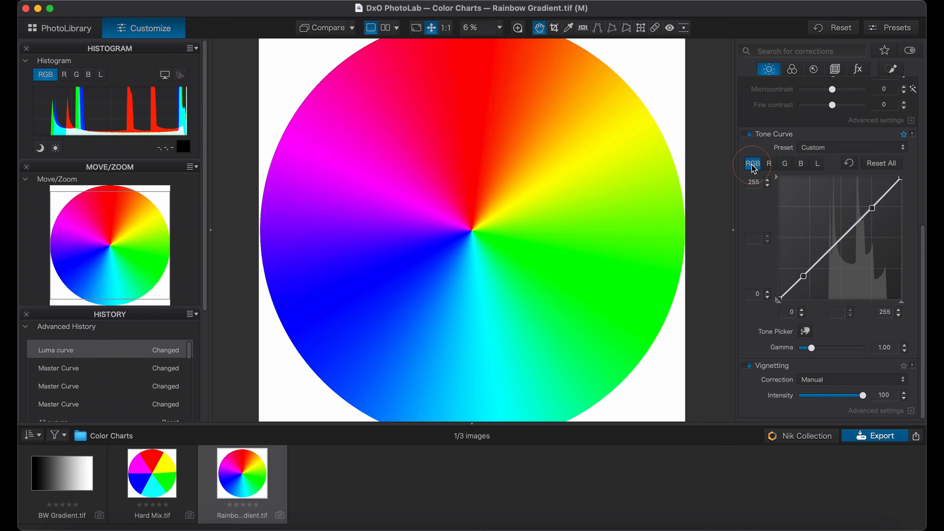
pyautogui.click(839, 240)
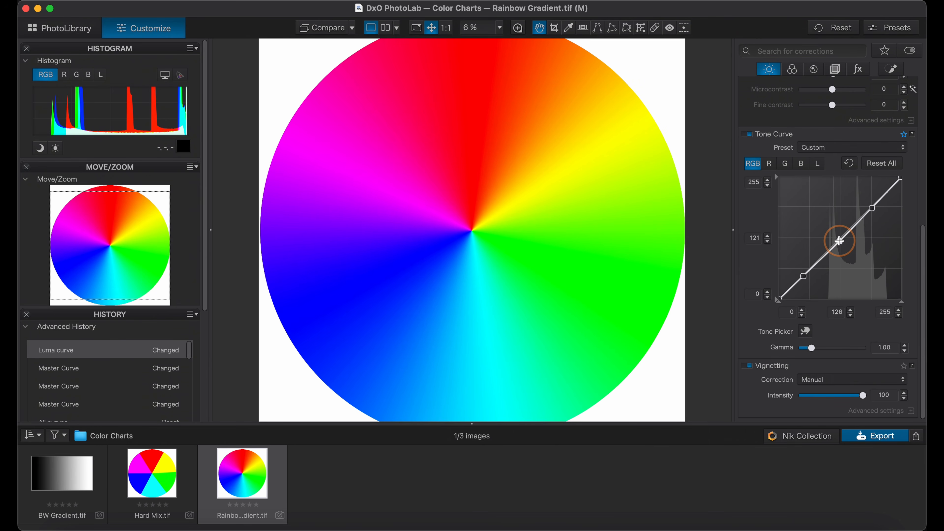
pyautogui.moveTo(839, 241)
pyautogui.mouseDown()
pyautogui.moveTo(834, 215)
pyautogui.moveTo(844, 233)
pyautogui.mouseUp()
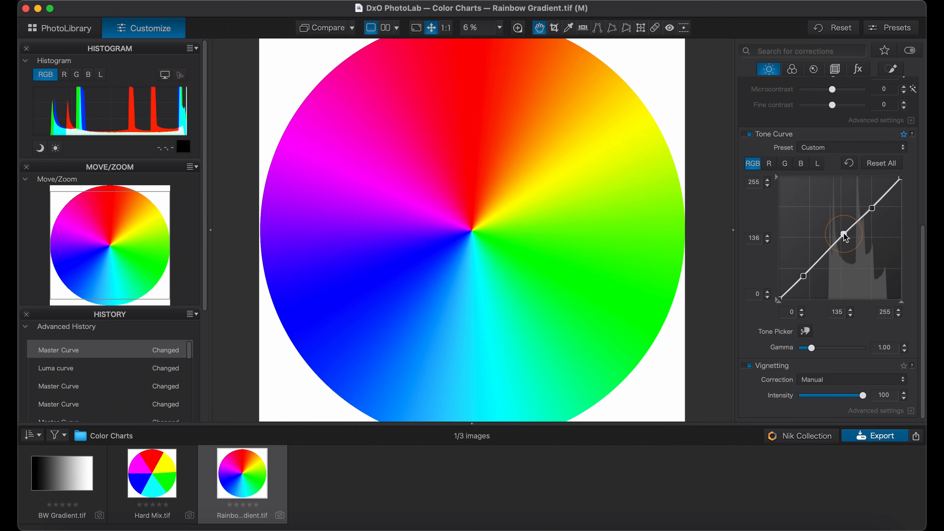
pyautogui.click(881, 164)
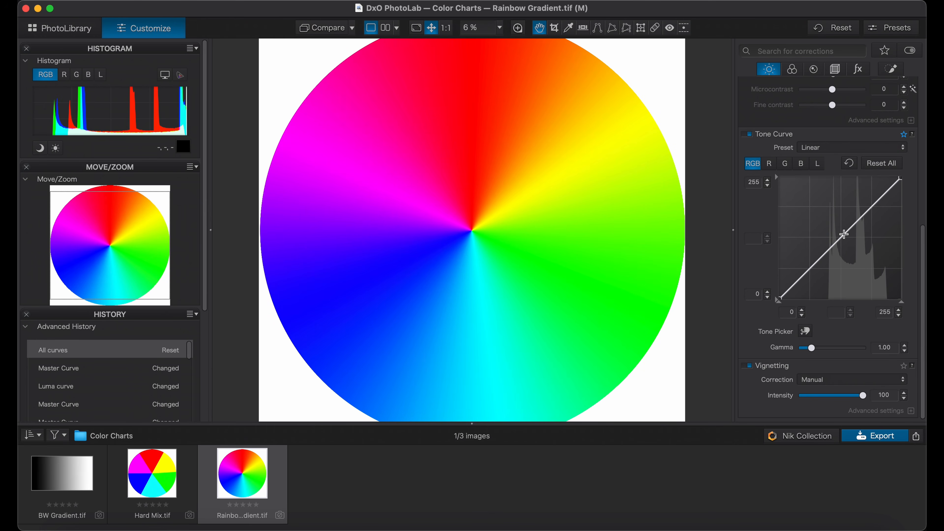
# - Add RGB curve points near inputs 60, 123 and 195, lift the middle one to 114/162, and return it to input 130, output 131
pyautogui.moveTo(840, 239)
pyautogui.mouseDown()
pyautogui.moveTo(839, 221)
pyautogui.moveTo(841, 259)
pyautogui.moveTo(838, 241)
pyautogui.mouseUp()
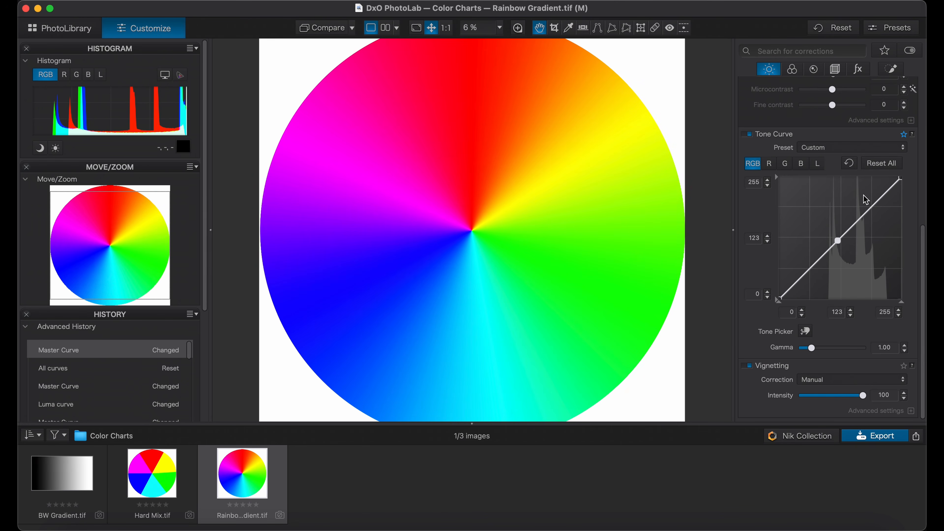
pyautogui.click(873, 205)
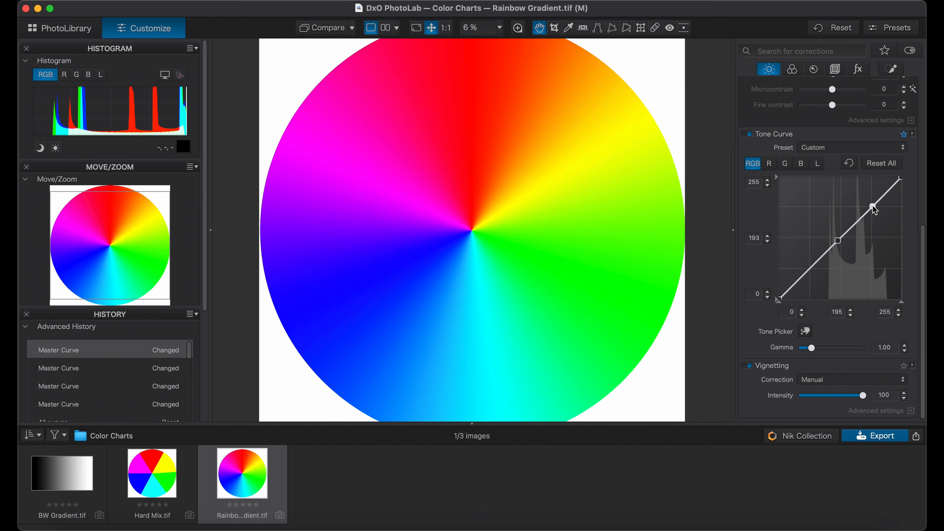
pyautogui.click(808, 272)
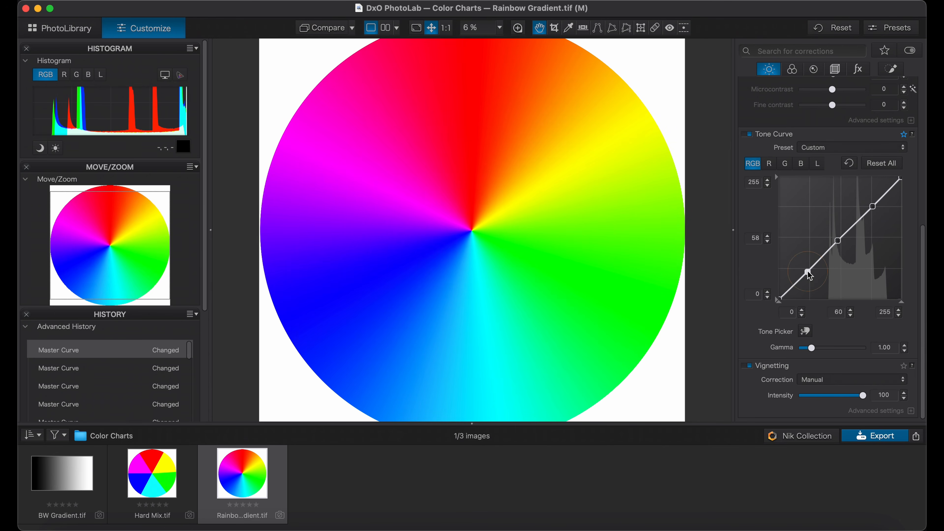
pyautogui.moveTo(838, 241); pyautogui.dragTo(833, 221)
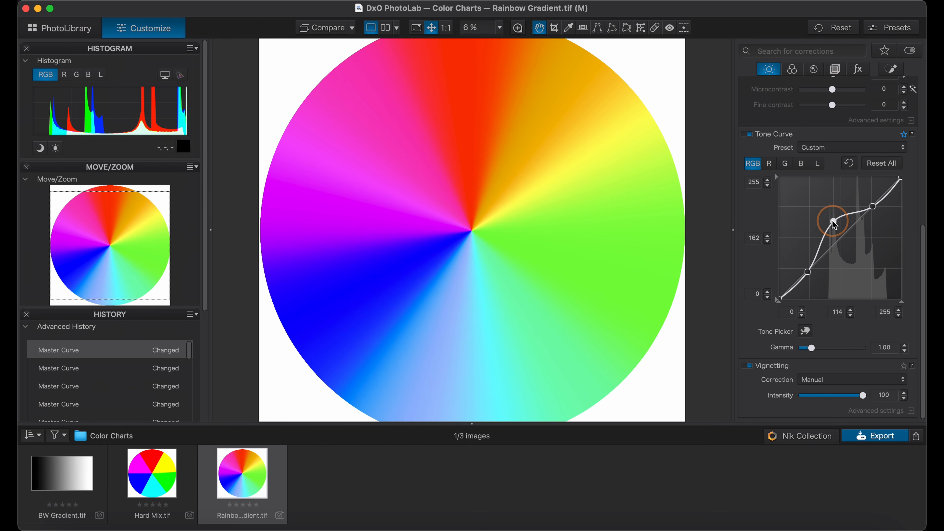
pyautogui.moveTo(832, 220)
pyautogui.mouseDown()
pyautogui.moveTo(829, 210)
pyautogui.moveTo(841, 236)
pyautogui.mouseUp()
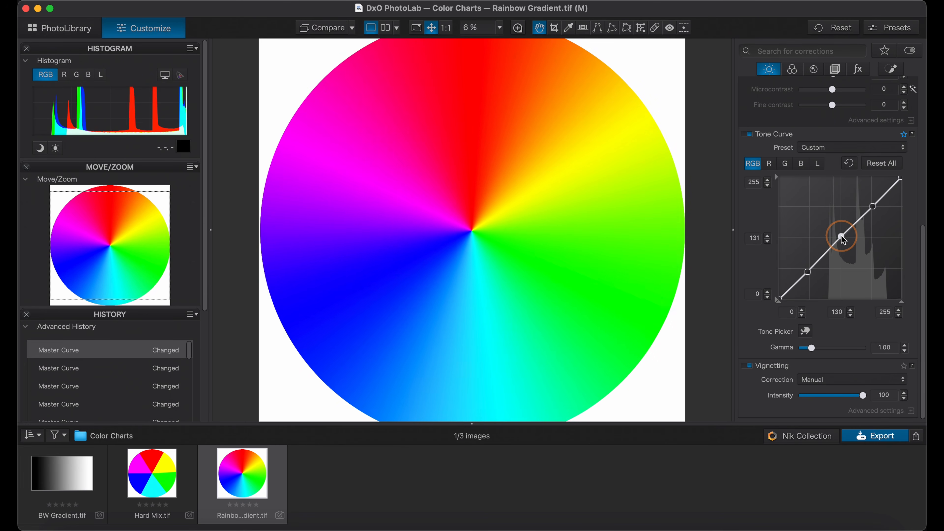
# - Spread the outer RGB curve points toward the ends, the low one to input 27, output 30, and shift the midpoint to 125/127
pyautogui.moveTo(873, 206); pyautogui.dragTo(886, 192)
pyautogui.click(808, 272)
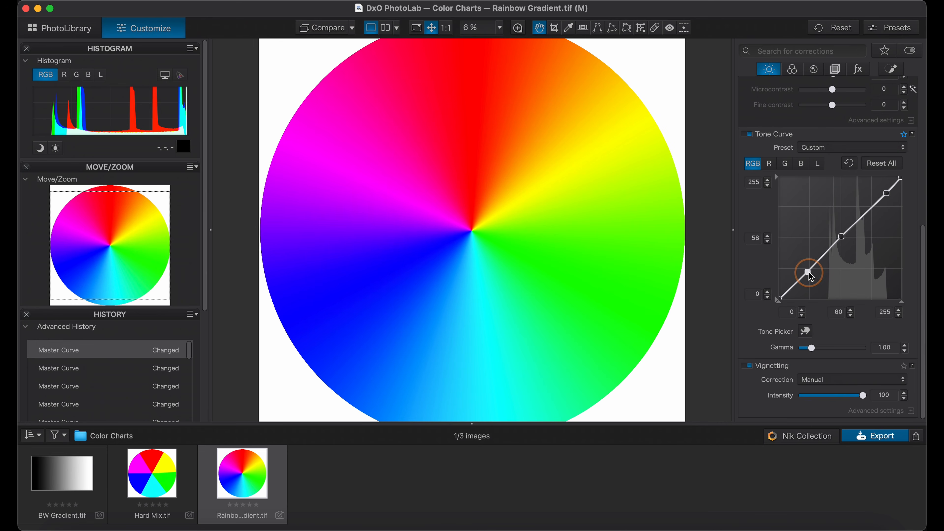
pyautogui.moveTo(808, 272); pyautogui.dragTo(796, 286)
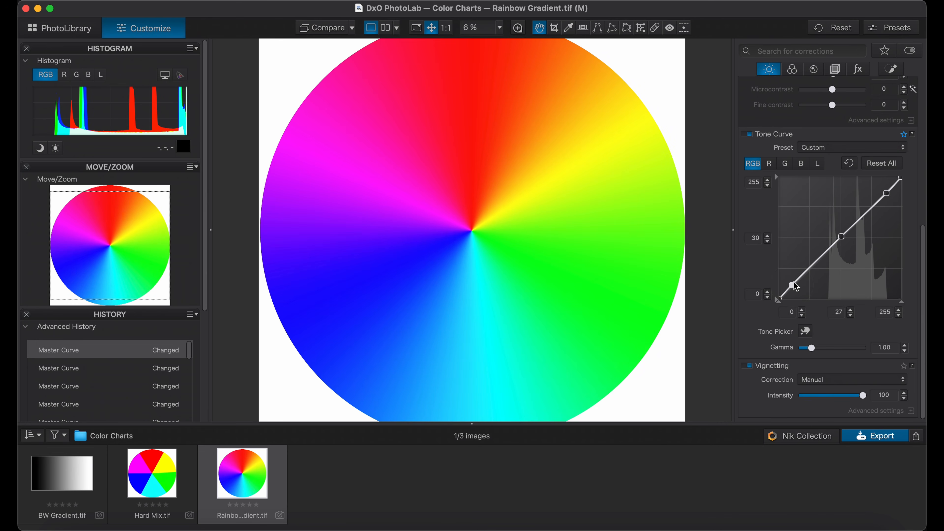
pyautogui.moveTo(840, 236)
pyautogui.mouseDown()
pyautogui.moveTo(850, 257)
pyautogui.moveTo(838, 238)
pyautogui.mouseUp()
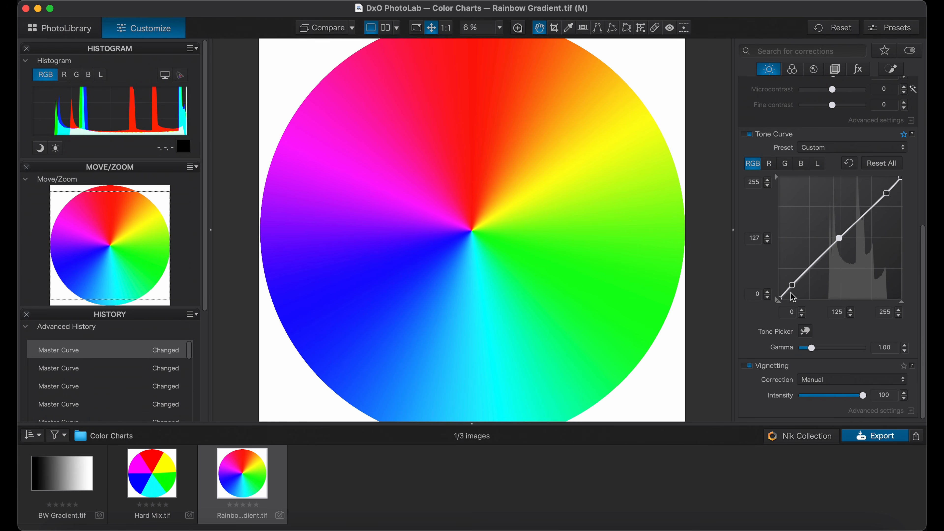
# - Bring the outer RGB curve points in around the midpoint, the low one at 99/100, and pull the midpoint to input 134, output 31
pyautogui.moveTo(791, 284); pyautogui.dragTo(826, 250)
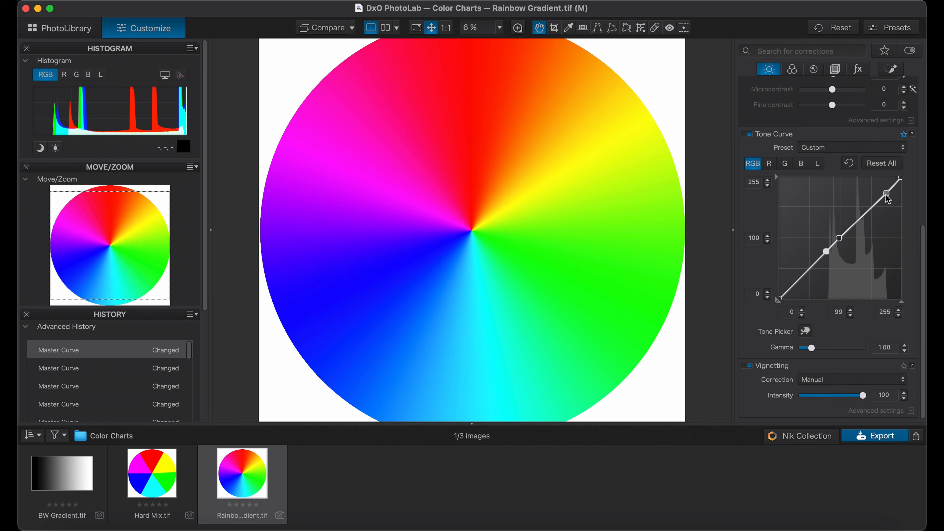
pyautogui.moveTo(886, 193); pyautogui.dragTo(842, 283)
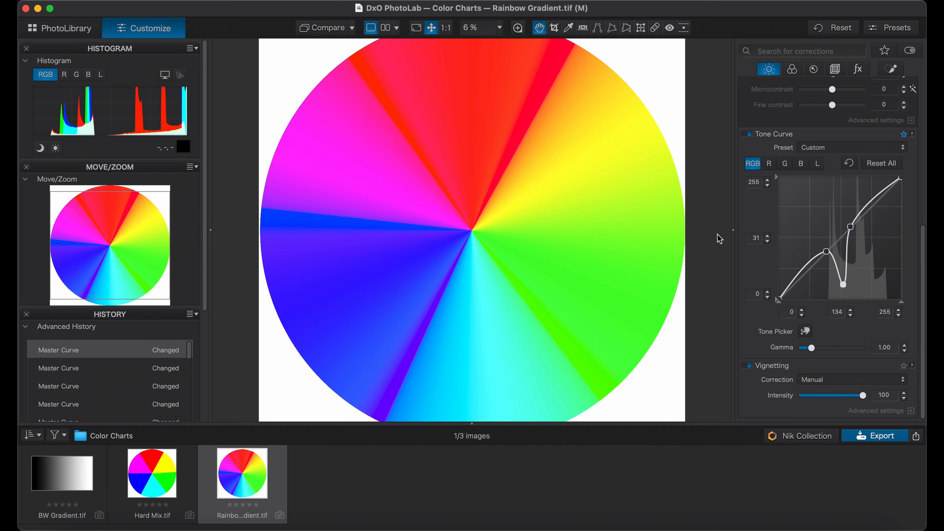
# - Raise the RGB curve midpoint to input 112, output 212, return it to input 122, output 123, and reset all tone curves
pyautogui.click(843, 285)
pyautogui.moveTo(844, 278); pyautogui.dragTo(835, 200)
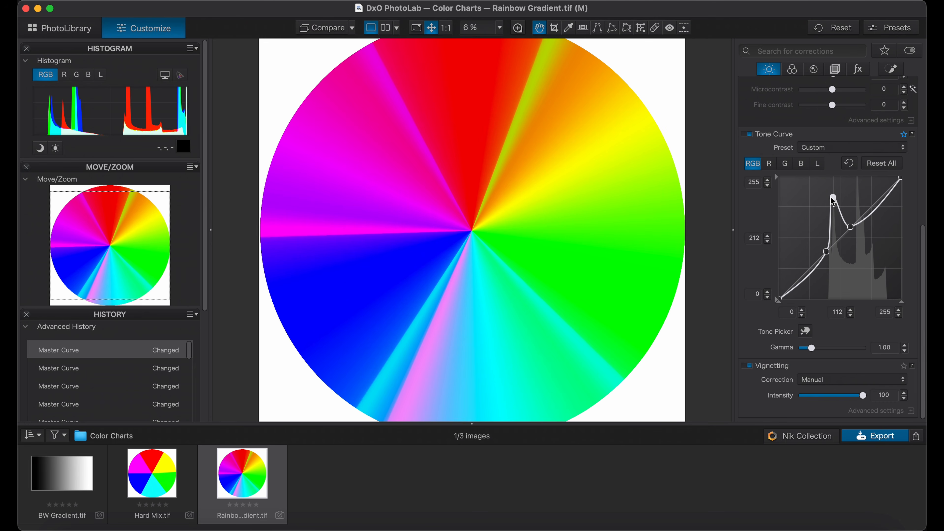
pyautogui.moveTo(833, 199); pyautogui.dragTo(839, 243)
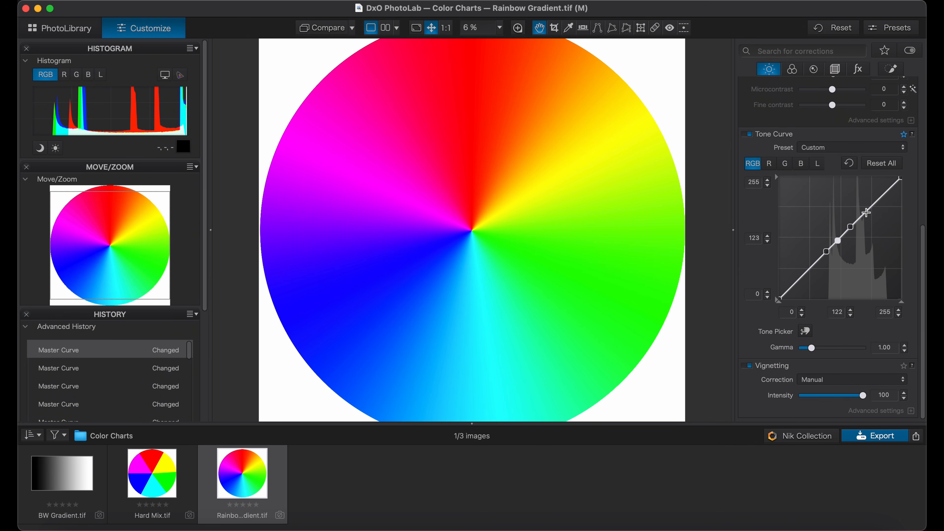
pyautogui.click(886, 167)
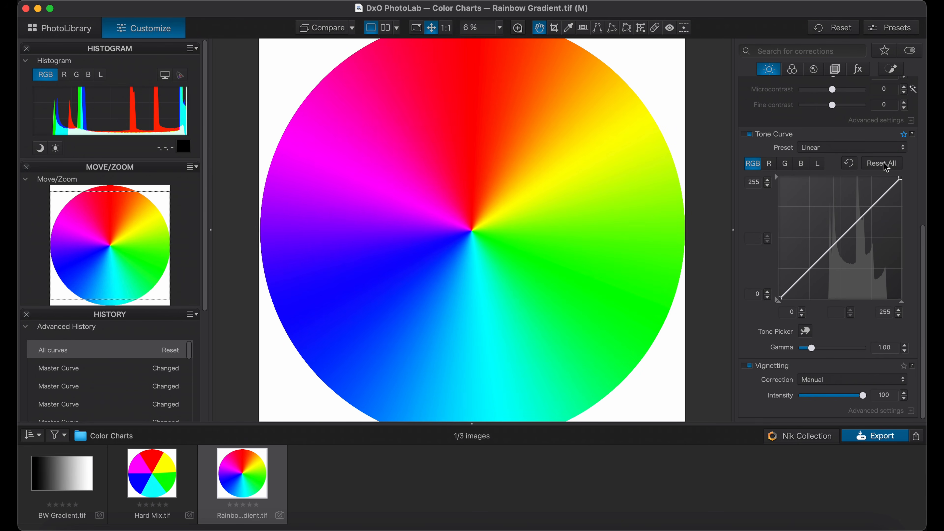
# - Set a Red curve midpoint at input 121, output 117, and a Green curve midpoint at input 109, output 138
pyautogui.click(769, 164)
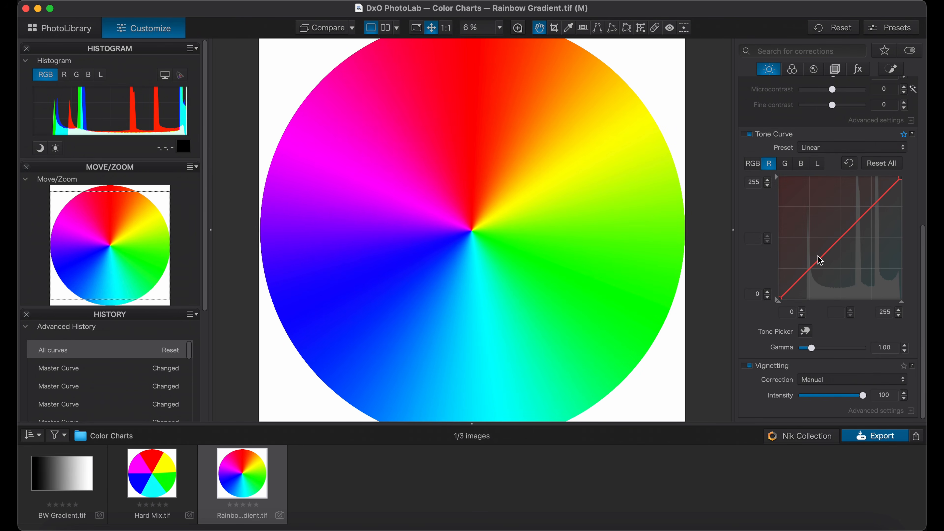
pyautogui.moveTo(841, 240)
pyautogui.mouseDown()
pyautogui.moveTo(837, 214)
pyautogui.moveTo(842, 255)
pyautogui.moveTo(833, 209)
pyautogui.moveTo(839, 238)
pyautogui.mouseUp()
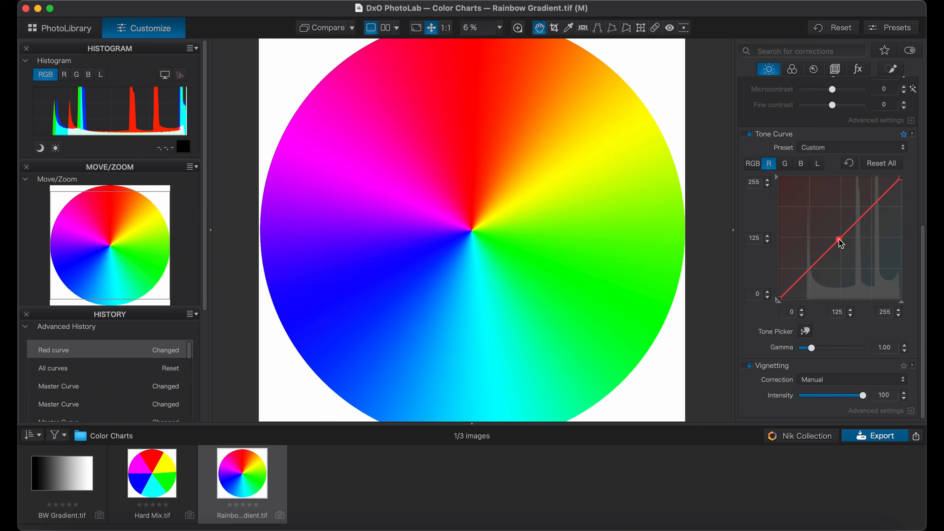
pyautogui.moveTo(840, 240)
pyautogui.mouseDown()
pyautogui.moveTo(827, 210)
pyautogui.moveTo(836, 242)
pyautogui.mouseUp()
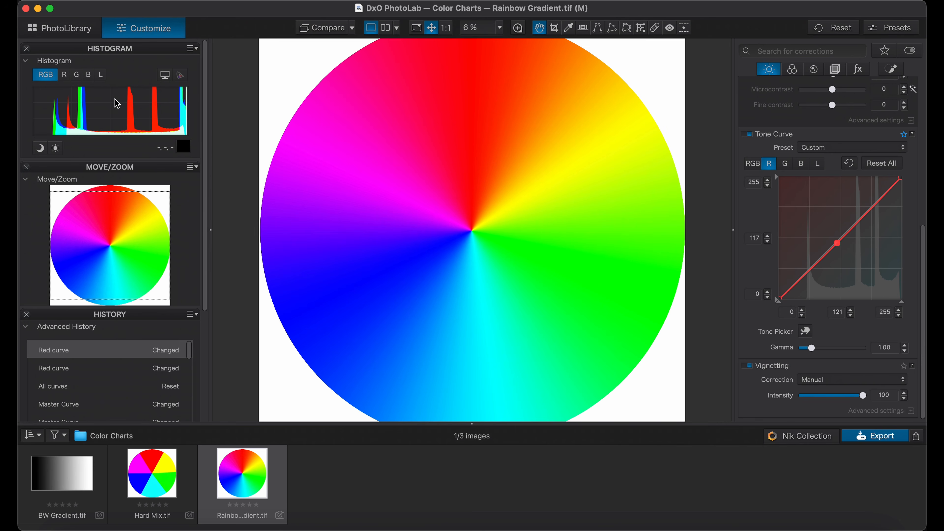
pyautogui.click(785, 164)
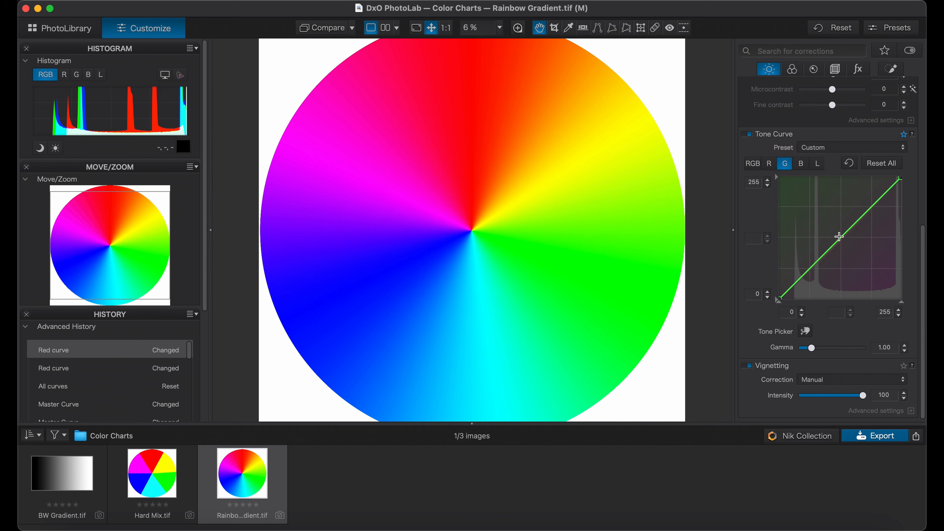
pyautogui.moveTo(837, 238)
pyautogui.mouseDown()
pyautogui.moveTo(827, 215)
pyautogui.moveTo(829, 246)
pyautogui.moveTo(832, 232)
pyautogui.mouseUp()
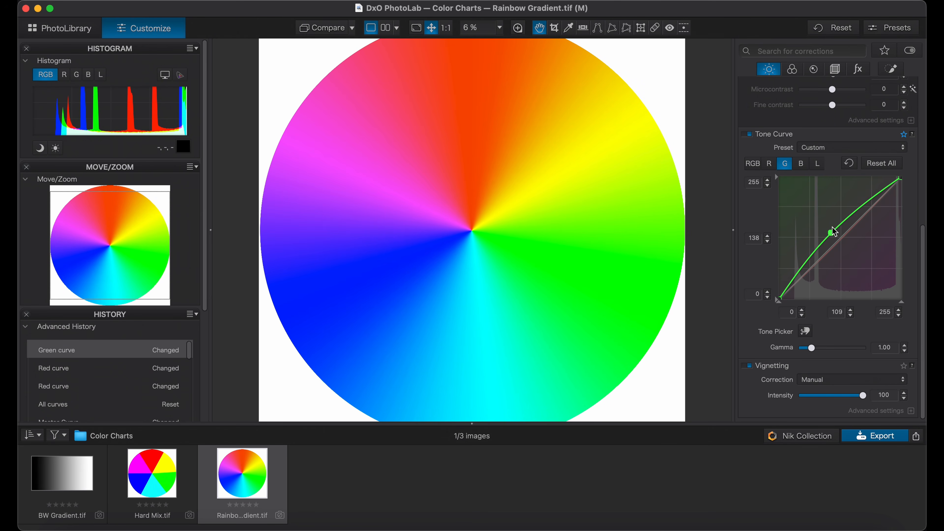
# - Set a Blue curve midpoint at input 111, output 115, and reset all tone curves
pyautogui.click(802, 164)
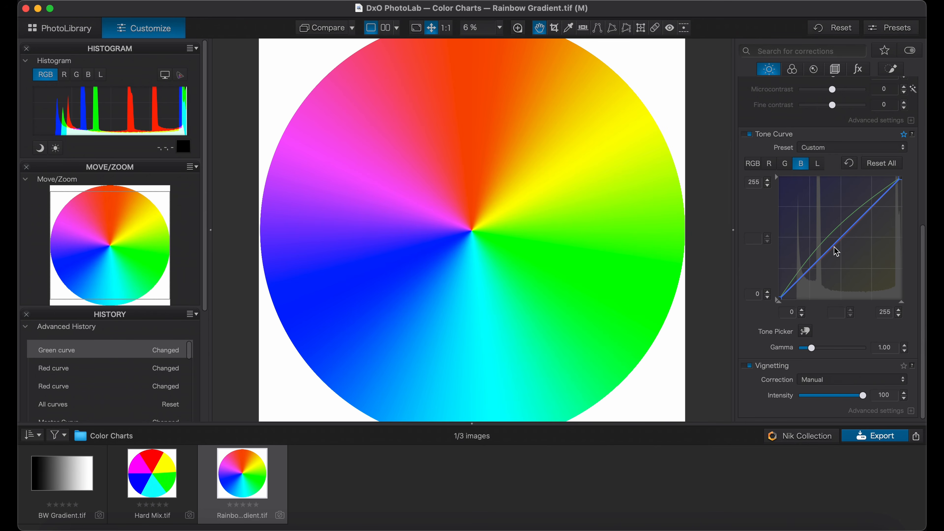
pyautogui.moveTo(832, 246)
pyautogui.mouseDown()
pyautogui.moveTo(827, 217)
pyautogui.moveTo(832, 244)
pyautogui.mouseUp()
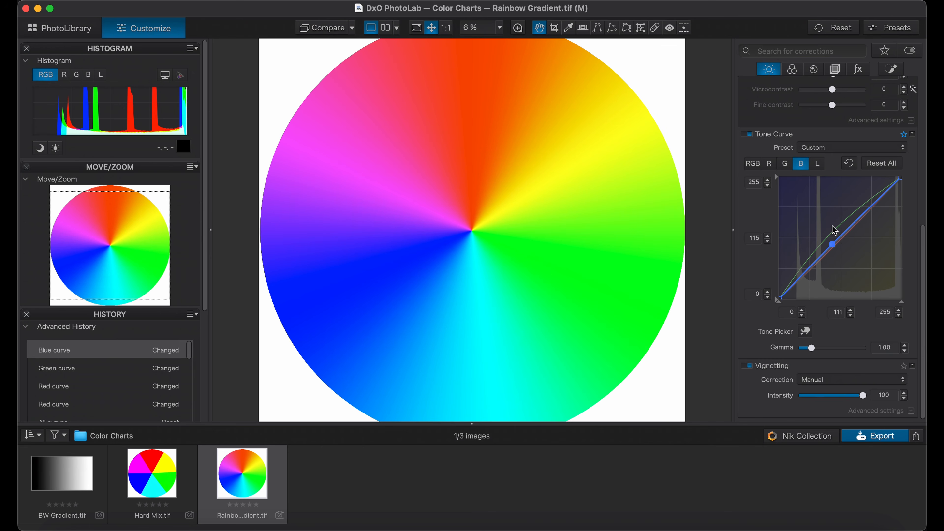
pyautogui.click(887, 166)
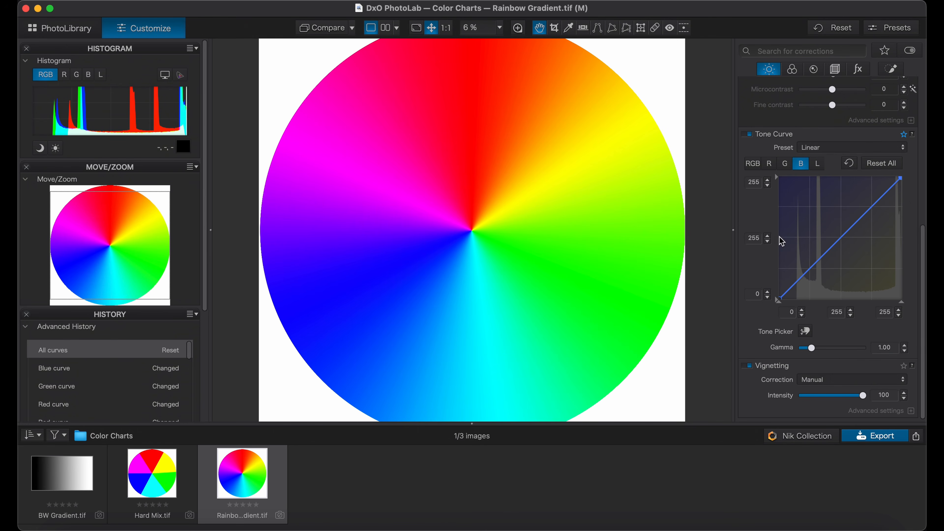
# - Display the Luma curve and lift a point near its middle slightly
pyautogui.click(820, 164)
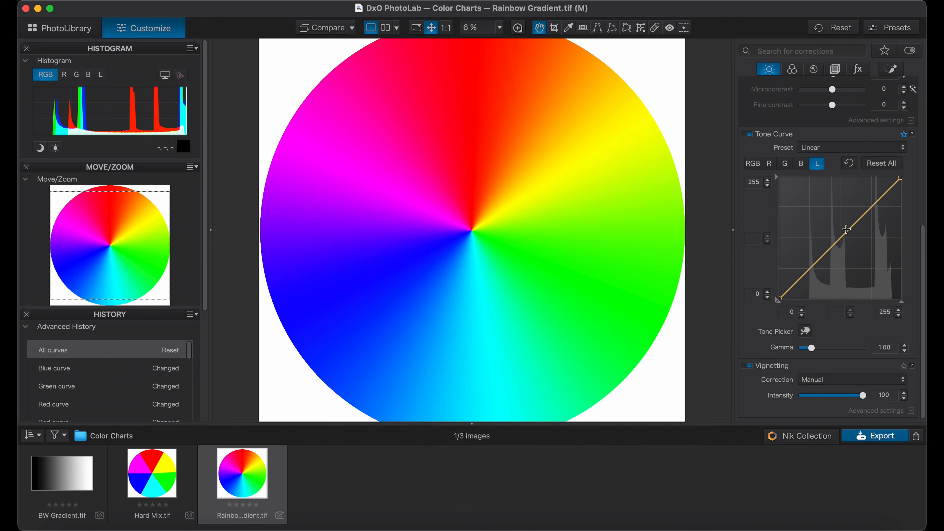
pyautogui.moveTo(844, 235)
pyautogui.mouseDown()
pyautogui.moveTo(841, 204)
pyautogui.moveTo(850, 256)
pyautogui.moveTo(845, 230)
pyautogui.mouseUp()
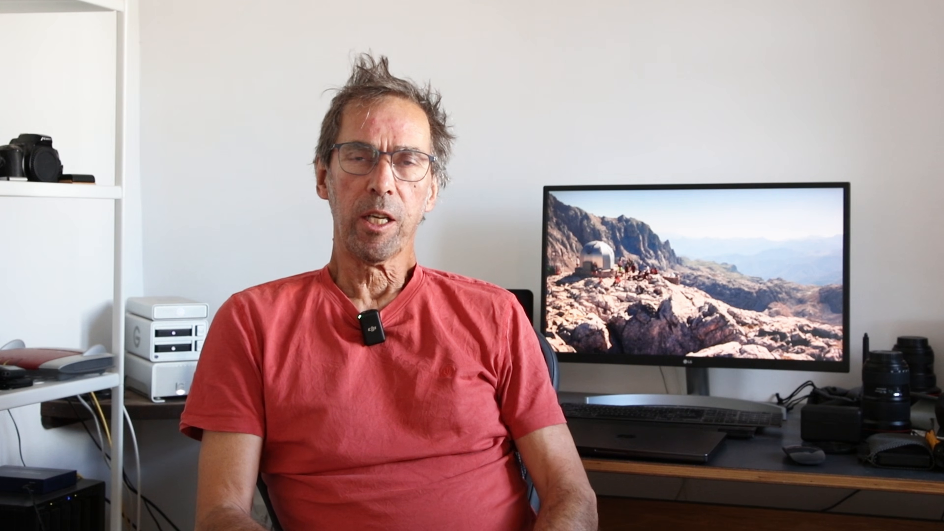
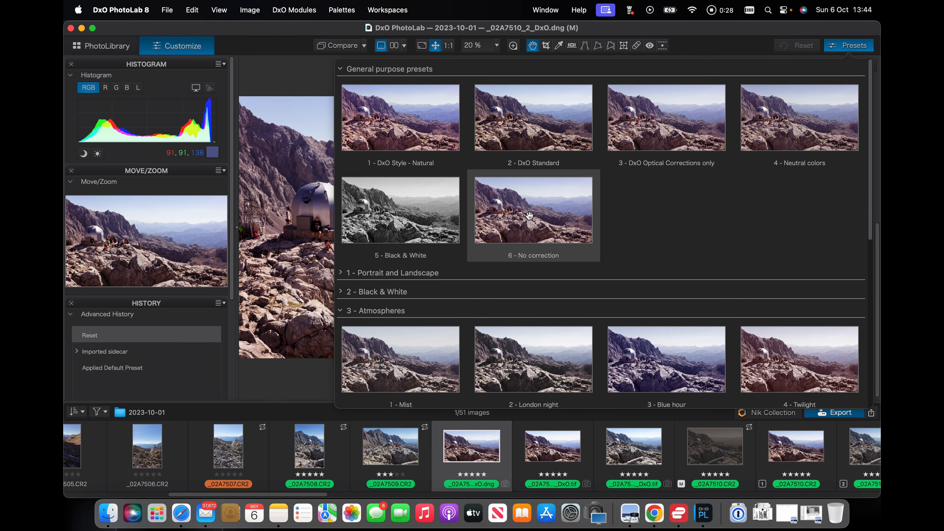
# - Apply the "6 - No correction" preset to the photo and enable the Exposure correction
pyautogui.click(529, 216)
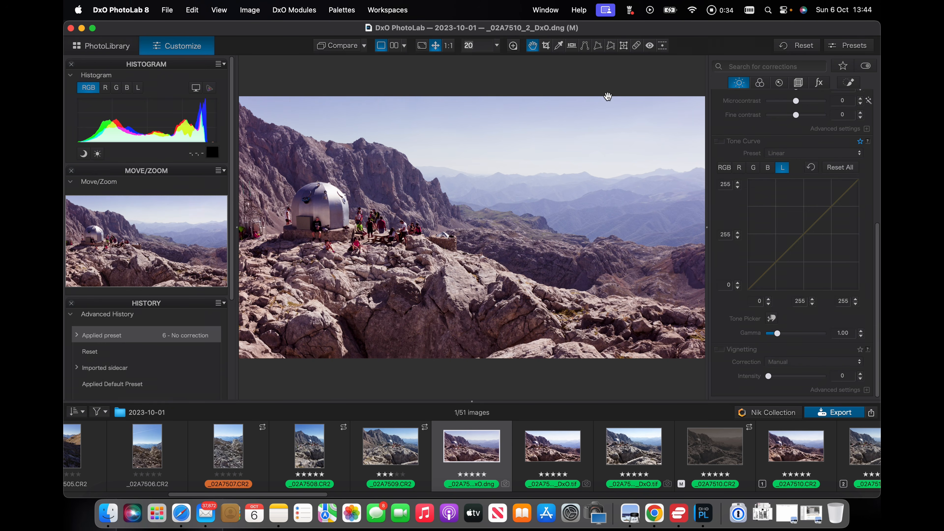
pyautogui.scroll(10, 738, 128)
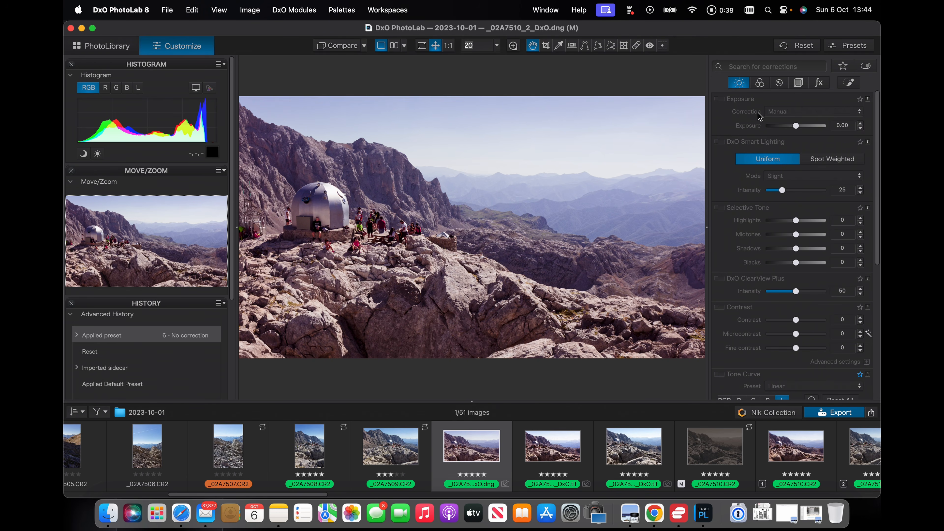
pyautogui.click(720, 99)
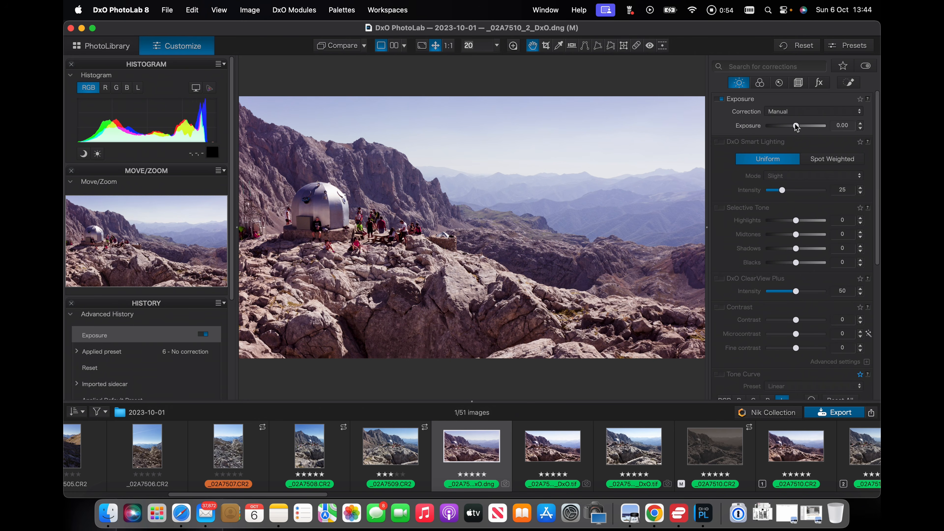
# - Lower the exposure to -0.15, raise it to 0.45, and reset it to 0.00
pyautogui.moveTo(796, 126); pyautogui.dragTo(795, 129)
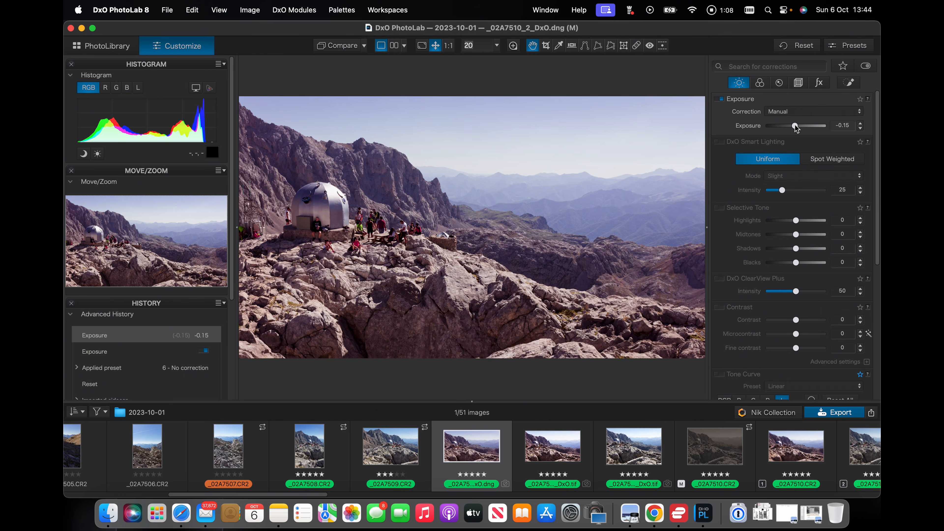
pyautogui.moveTo(795, 128); pyautogui.dragTo(800, 129)
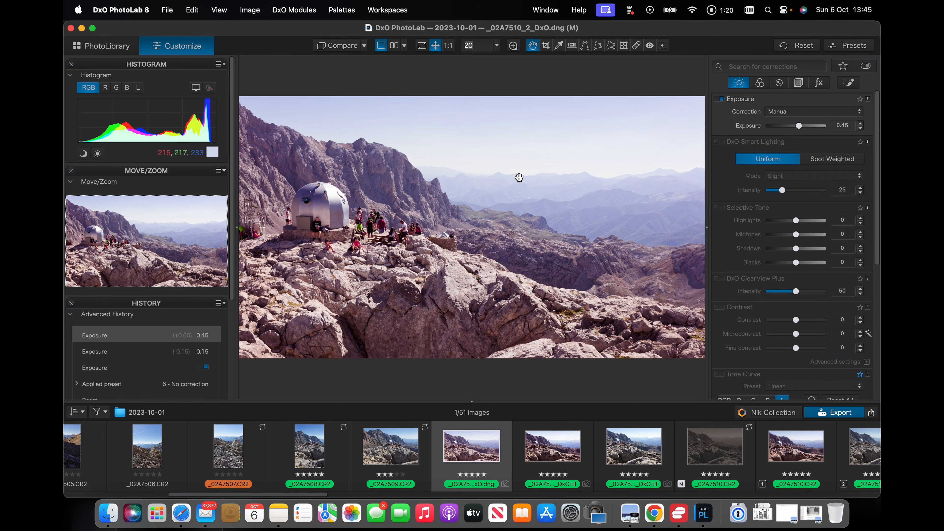
pyautogui.doubleClick(799, 127)
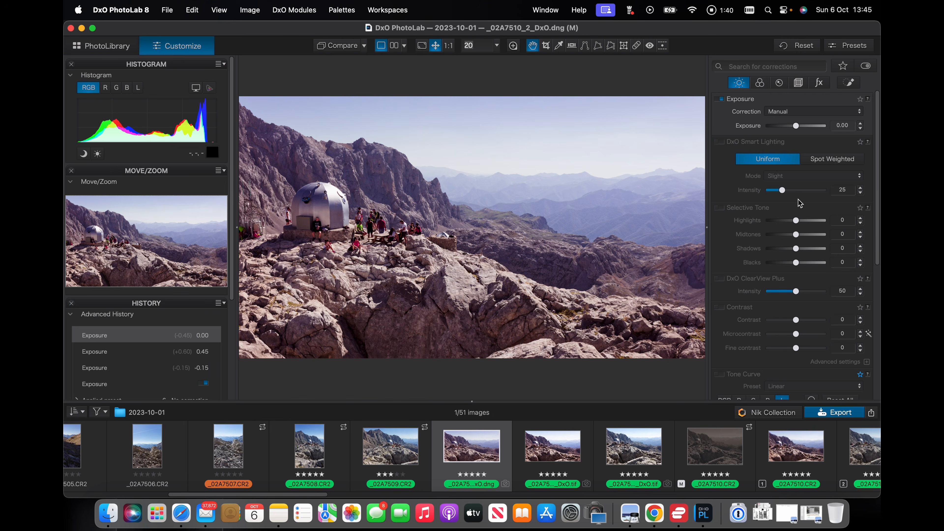
# - Shape the RGB tone curve into a gentle S with points at input 68, output 60 and input 210, output 223
pyautogui.scroll(-5, 799, 203)
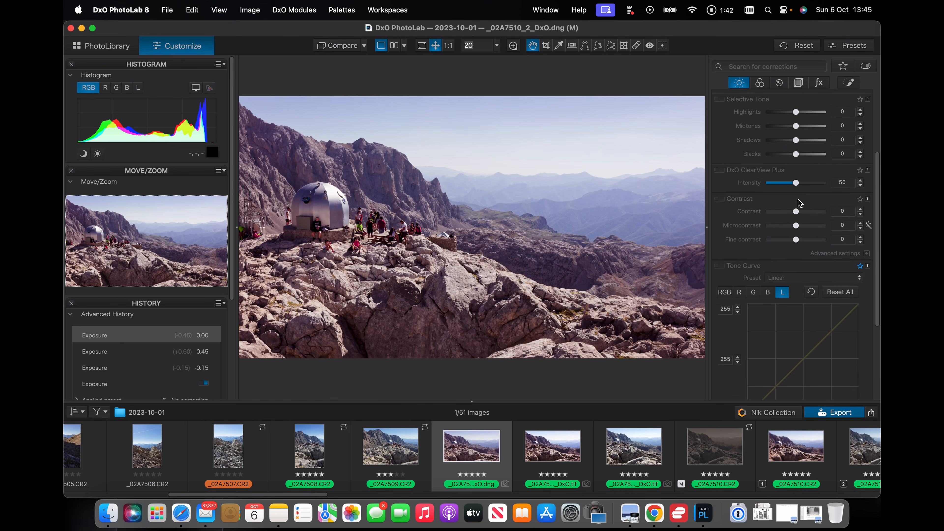
pyautogui.scroll(-4, 800, 203)
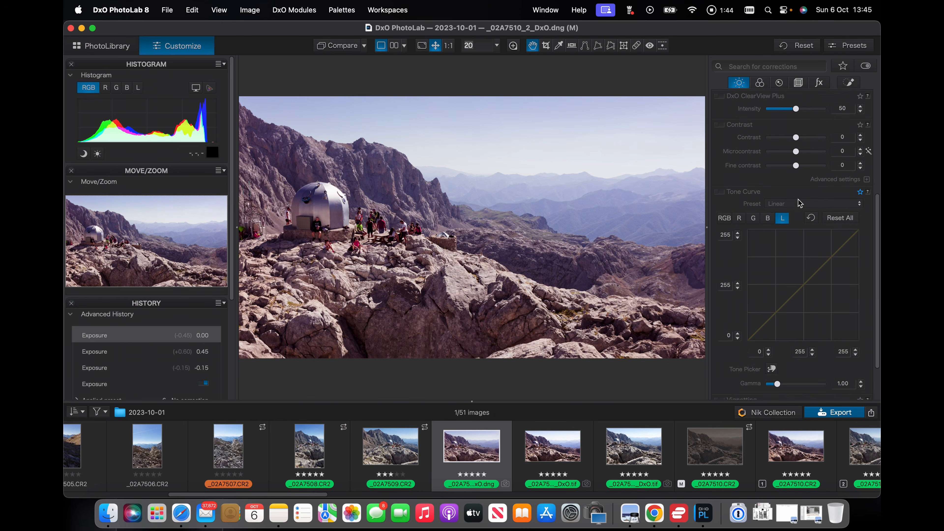
pyautogui.scroll(-3, 800, 203)
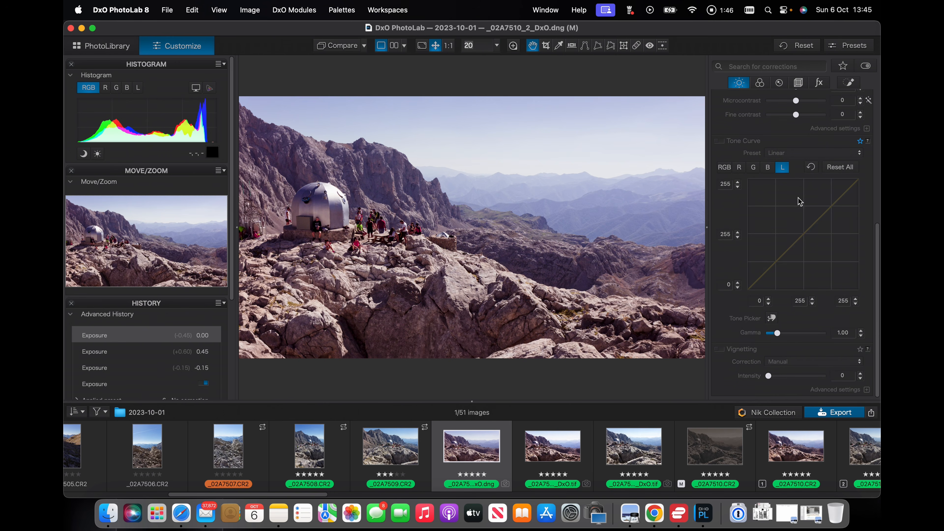
pyautogui.click(727, 171)
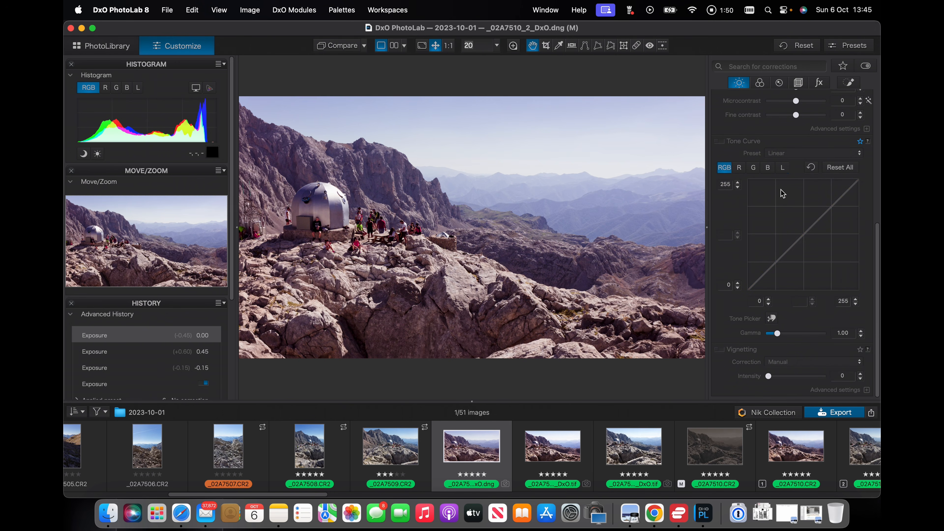
pyautogui.click(776, 262)
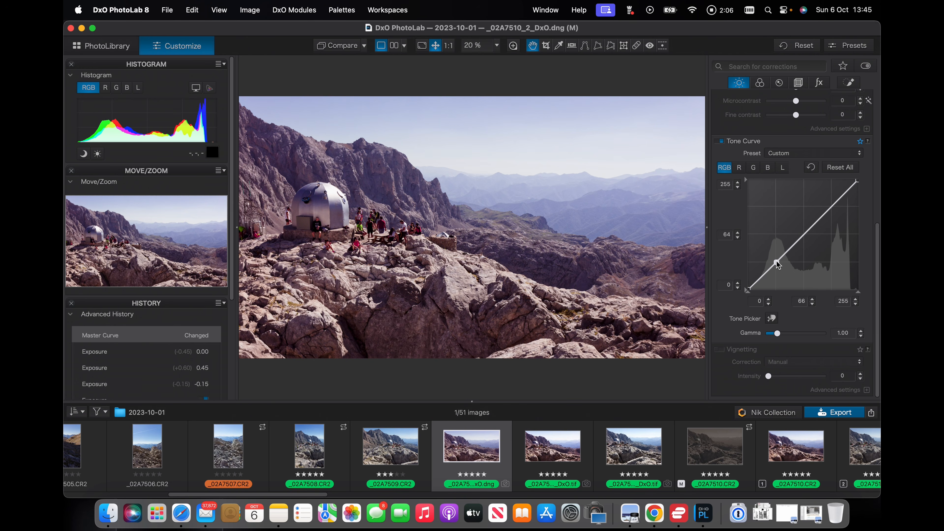
pyautogui.moveTo(777, 264)
pyautogui.mouseDown()
pyautogui.moveTo(778, 253)
pyautogui.moveTo(778, 267)
pyautogui.mouseUp()
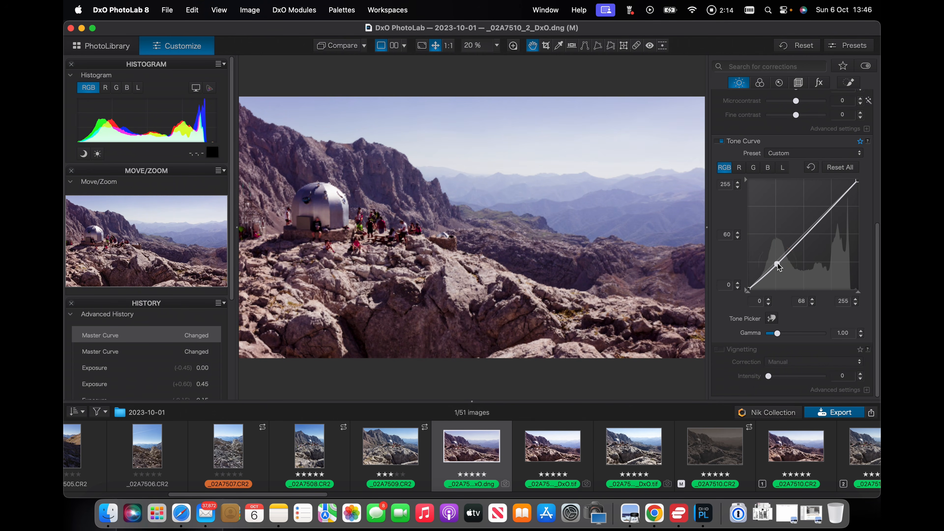
pyautogui.click(838, 201)
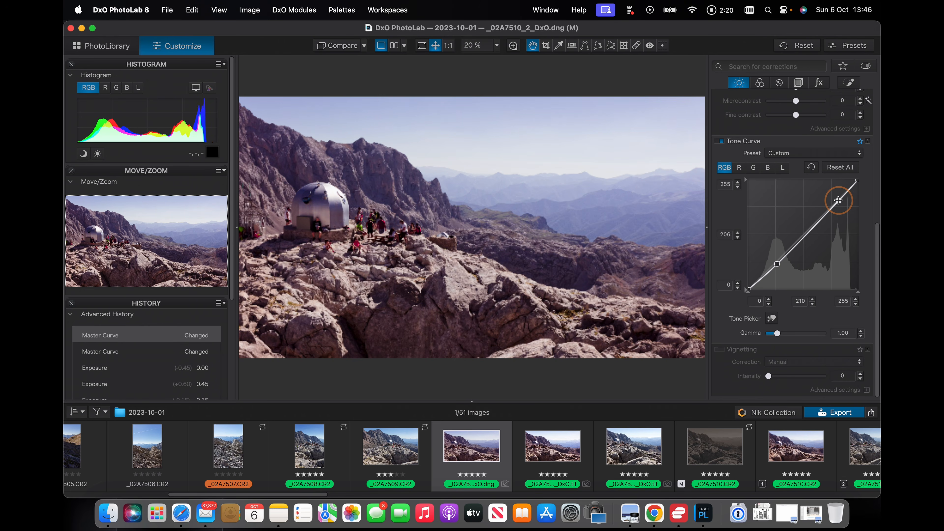
pyautogui.moveTo(838, 201); pyautogui.dragTo(838, 193)
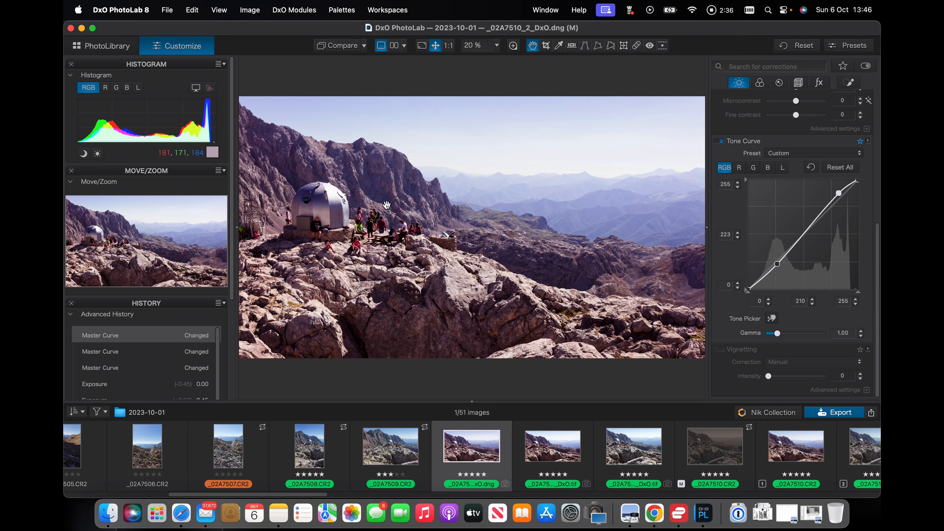
# - Set Red curve points at input 125, output 130 and input 213, output 209
pyautogui.click(740, 170)
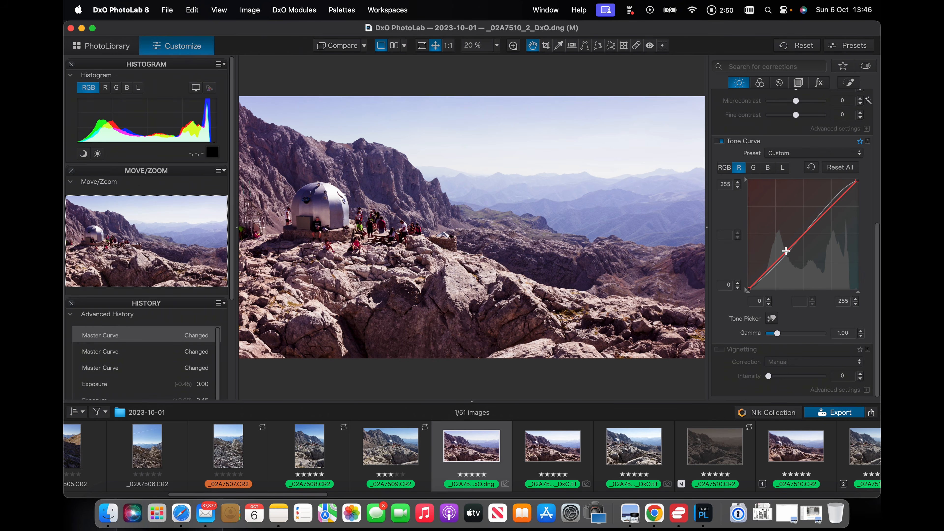
pyautogui.click(802, 233)
pyautogui.moveTo(803, 233); pyautogui.dragTo(802, 233)
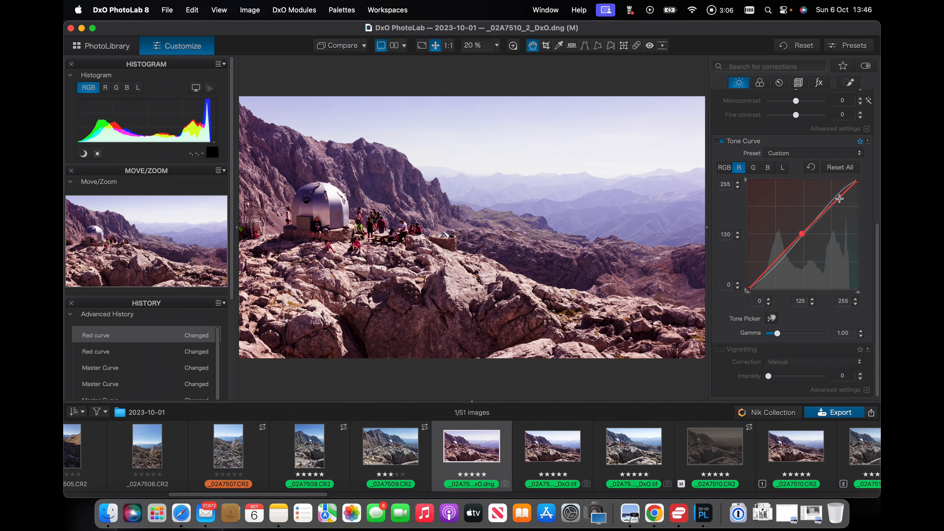
pyautogui.moveTo(839, 199); pyautogui.dragTo(840, 199)
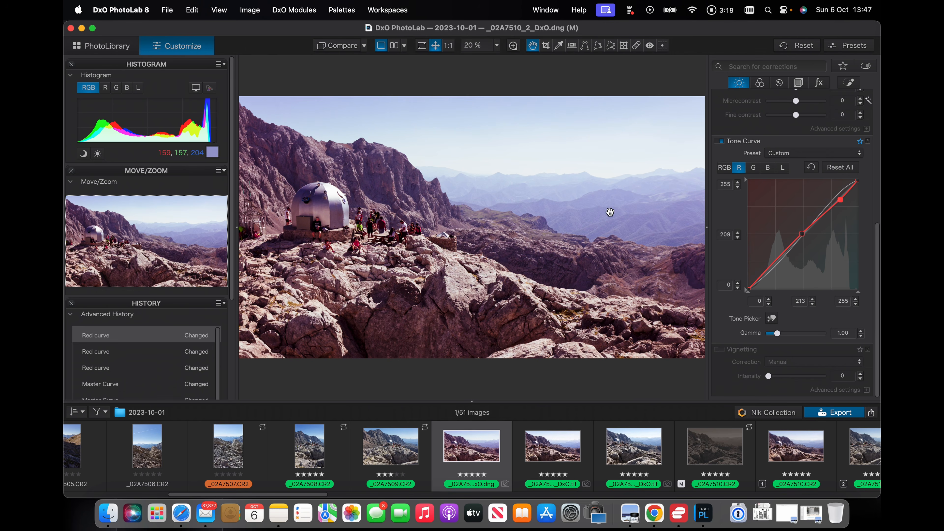
# - Sample the distant mountains with the Tone Picker on the Blue curve and set the highlight point to input 213, output 203
pyautogui.click(767, 168)
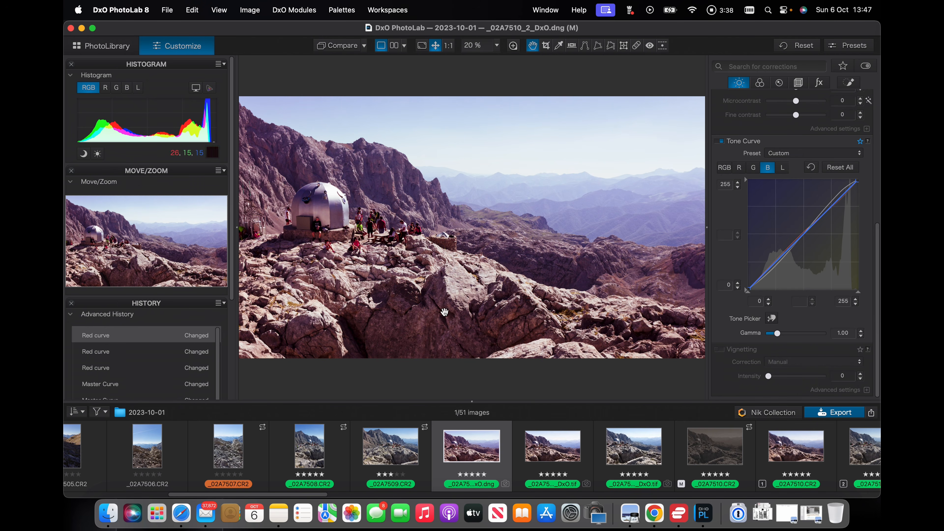
pyautogui.click(773, 319)
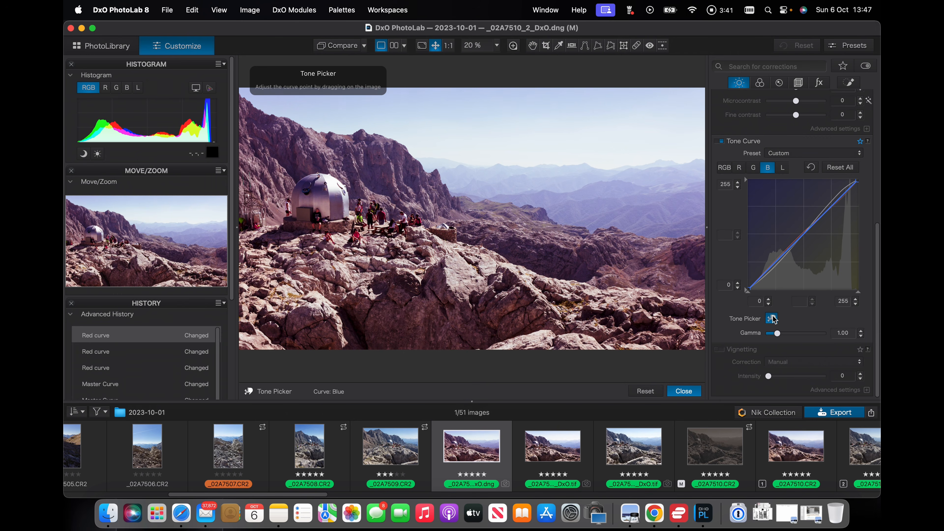
pyautogui.click(569, 183)
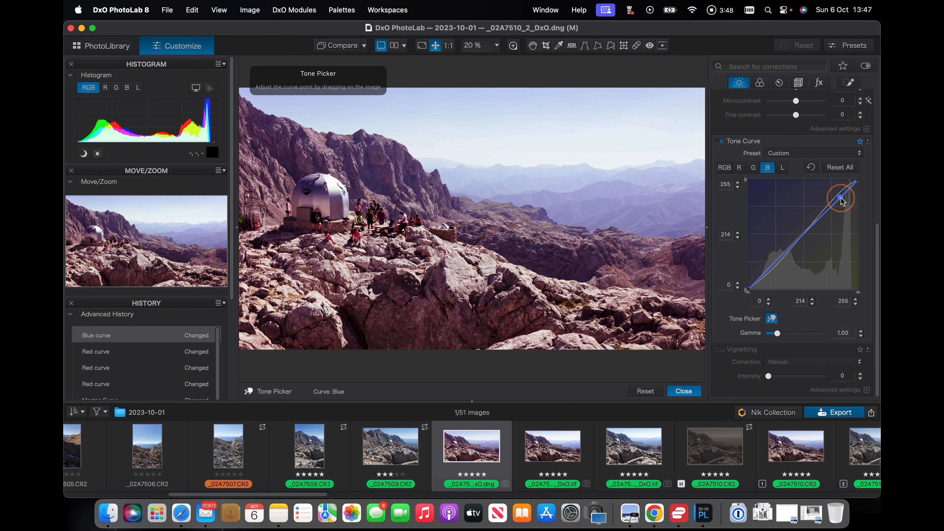
pyautogui.moveTo(842, 201); pyautogui.dragTo(842, 208)
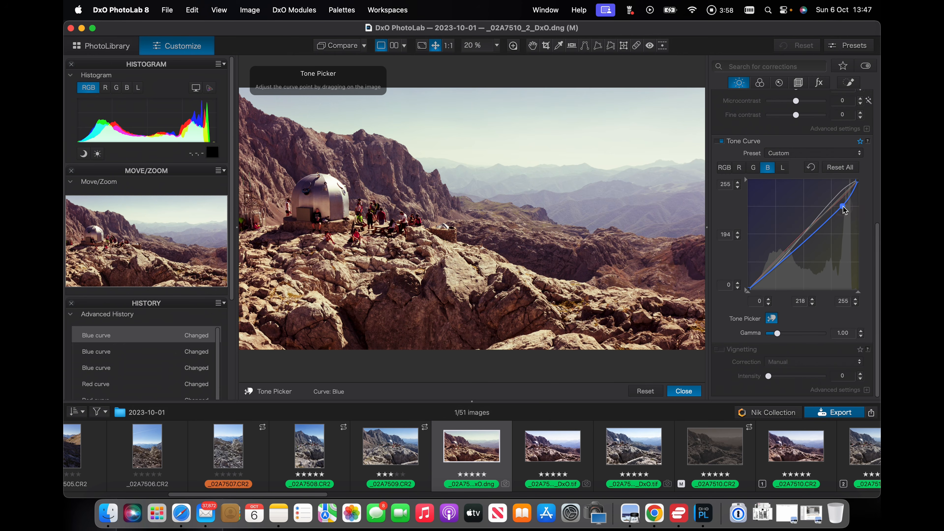
pyautogui.moveTo(844, 209); pyautogui.dragTo(841, 204)
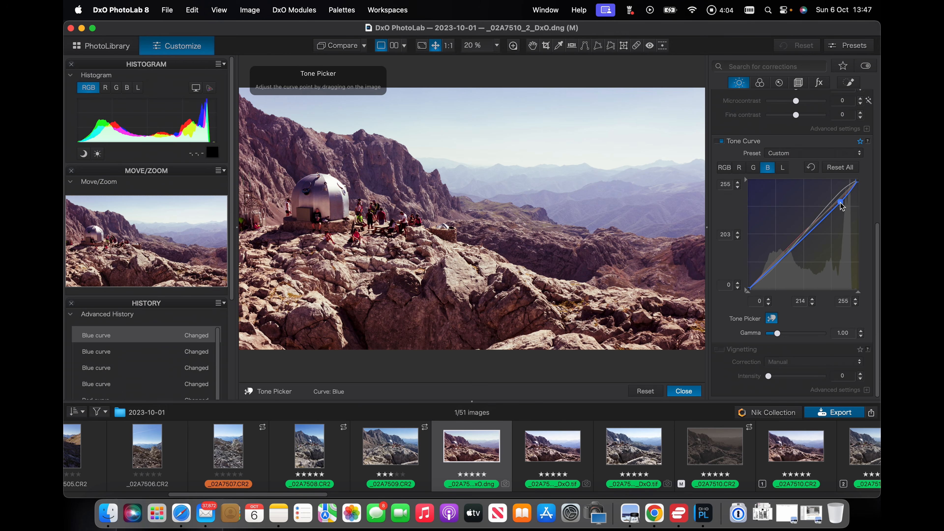
pyautogui.moveTo(842, 206); pyautogui.dragTo(841, 205)
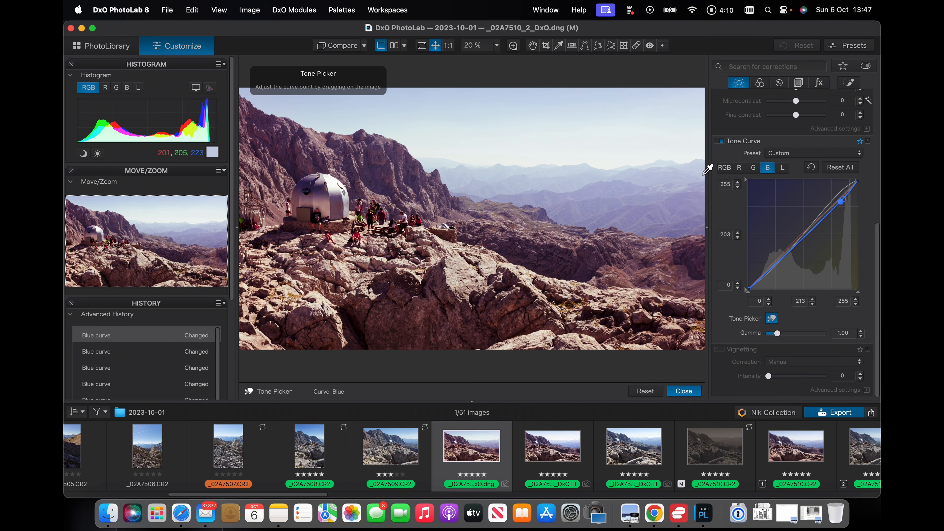
pyautogui.click(650, 71)
# - Lift the shadows on the Luma curve with a point at input 58, output 71
pyautogui.click(782, 167)
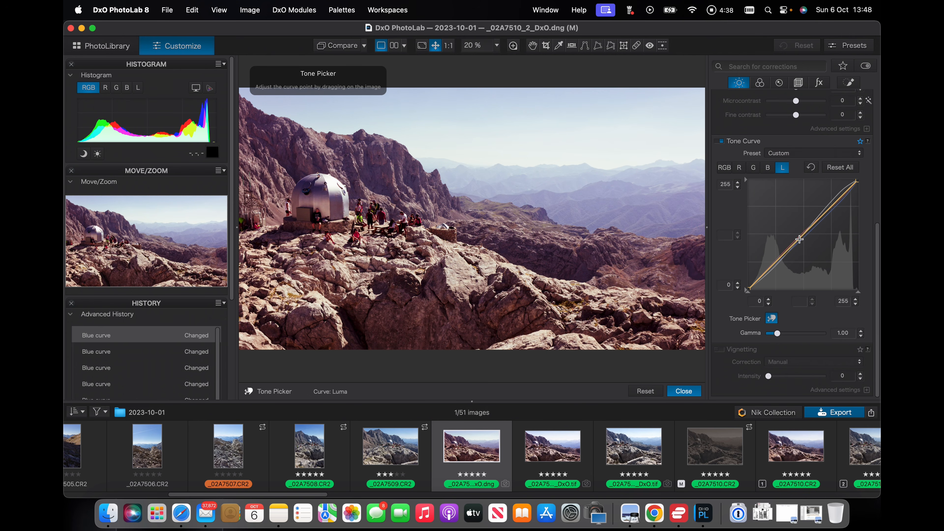
pyautogui.click(772, 265)
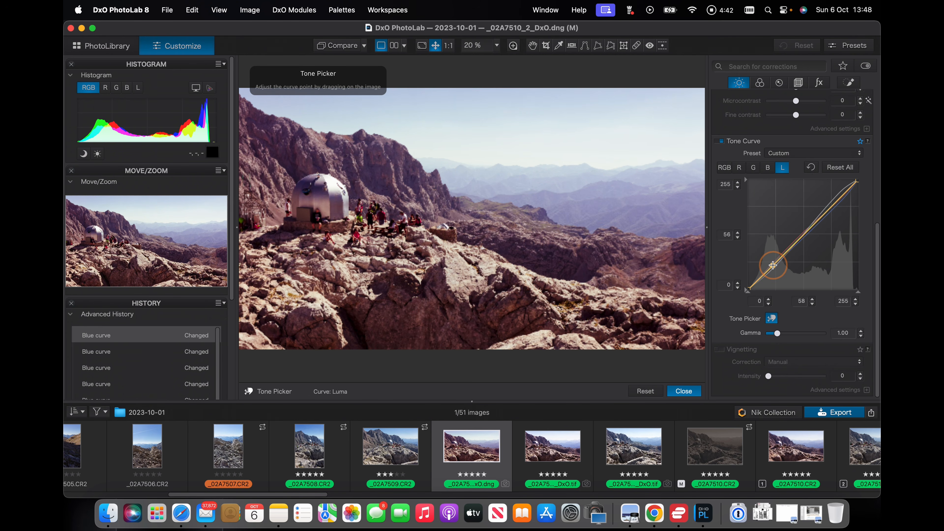
pyautogui.moveTo(772, 264); pyautogui.dragTo(772, 259)
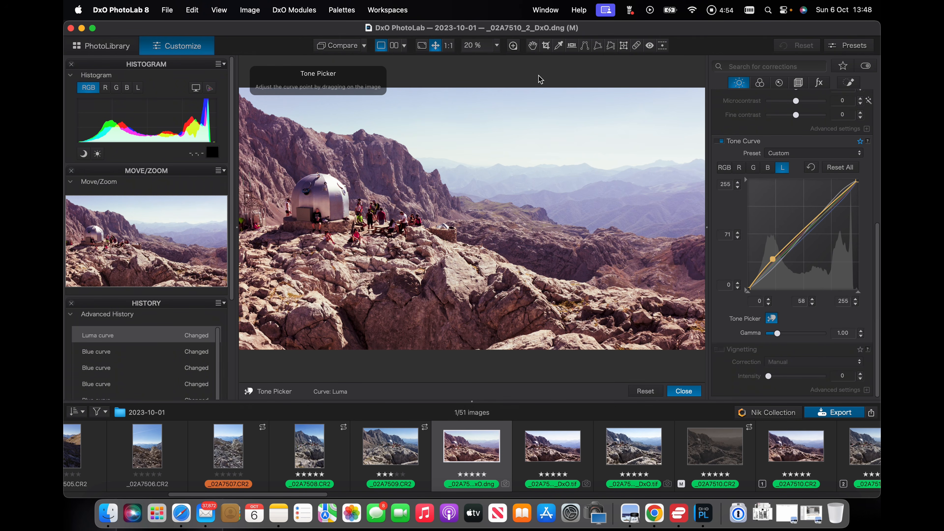
# - Compare the photo with and without the Tone Curve, exit the Tone Picker, and leave the correction enabled
pyautogui.click(721, 141)
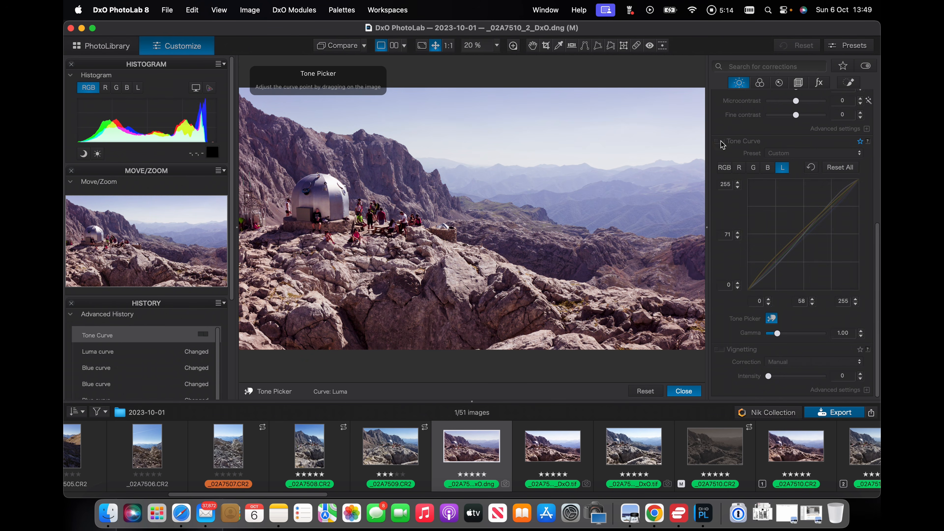
pyautogui.click(720, 142)
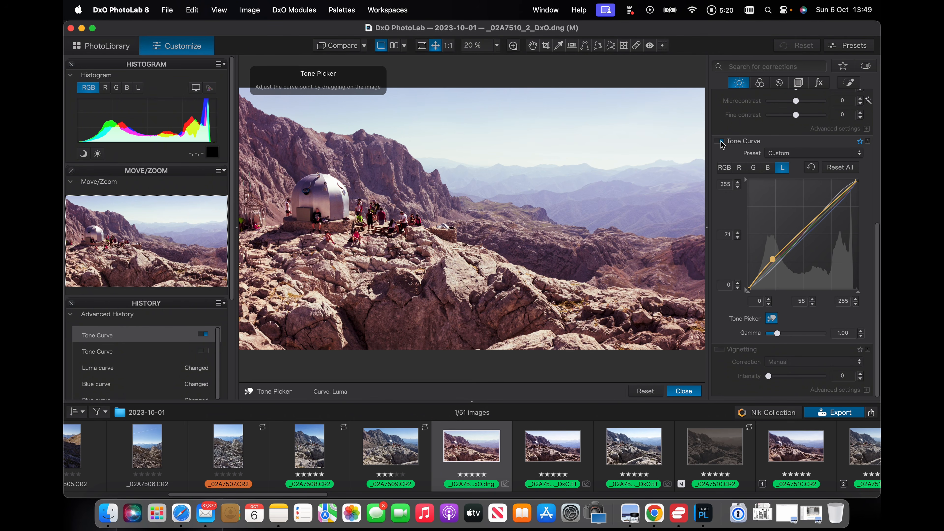
pyautogui.press('Escape')
pyautogui.click(721, 141)
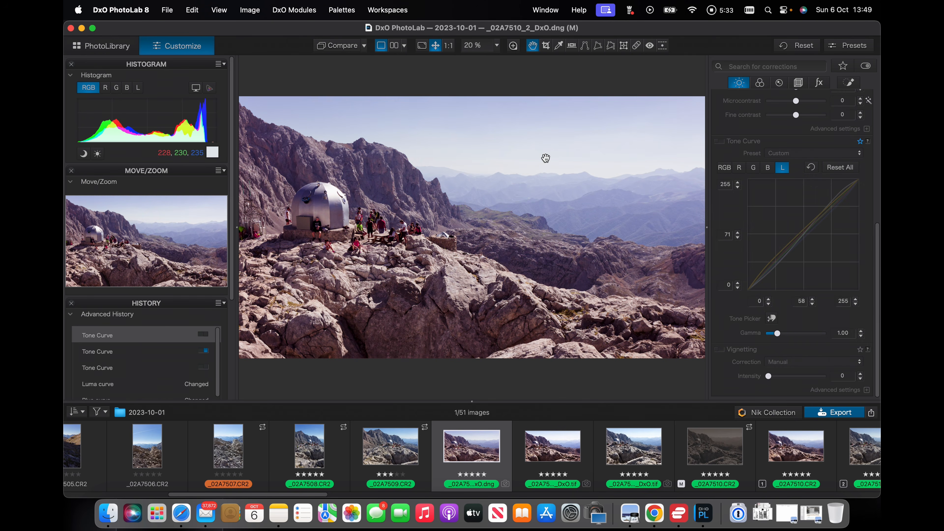
pyautogui.click(721, 142)
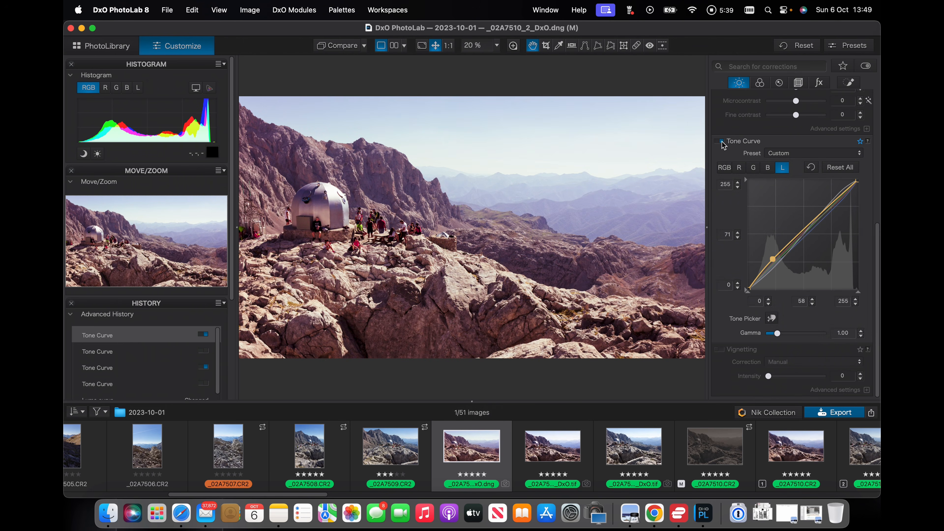